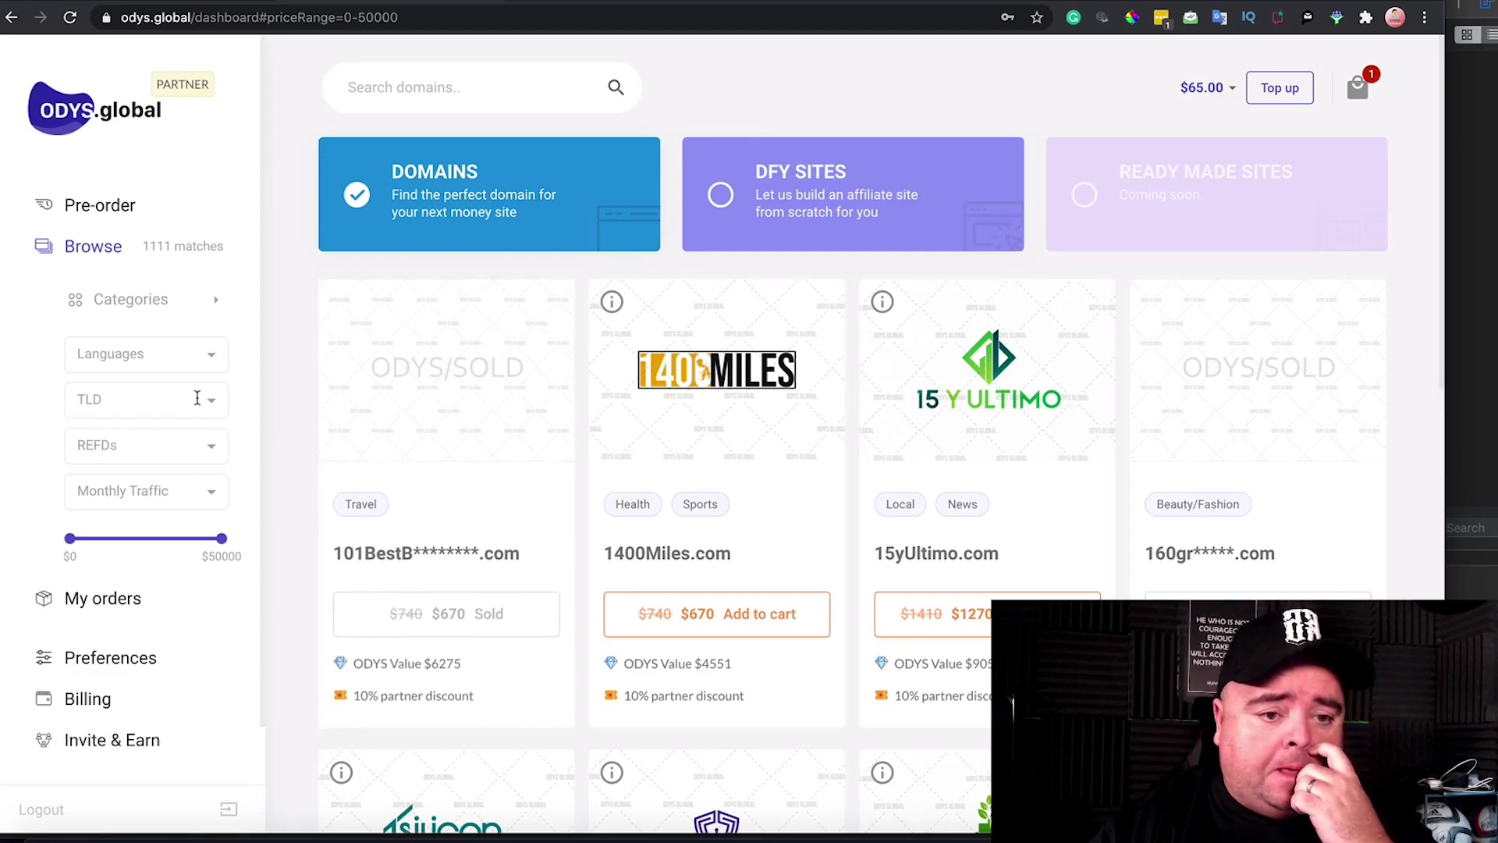
Step: Filter ODYS.global listings to the Sports category and browse the 85 matches, e.g. 1400Miles.com at $670
{"action": "left_click", "coordinate": [124, 300]}
{"action": "left_click", "coordinate": [146, 306]}
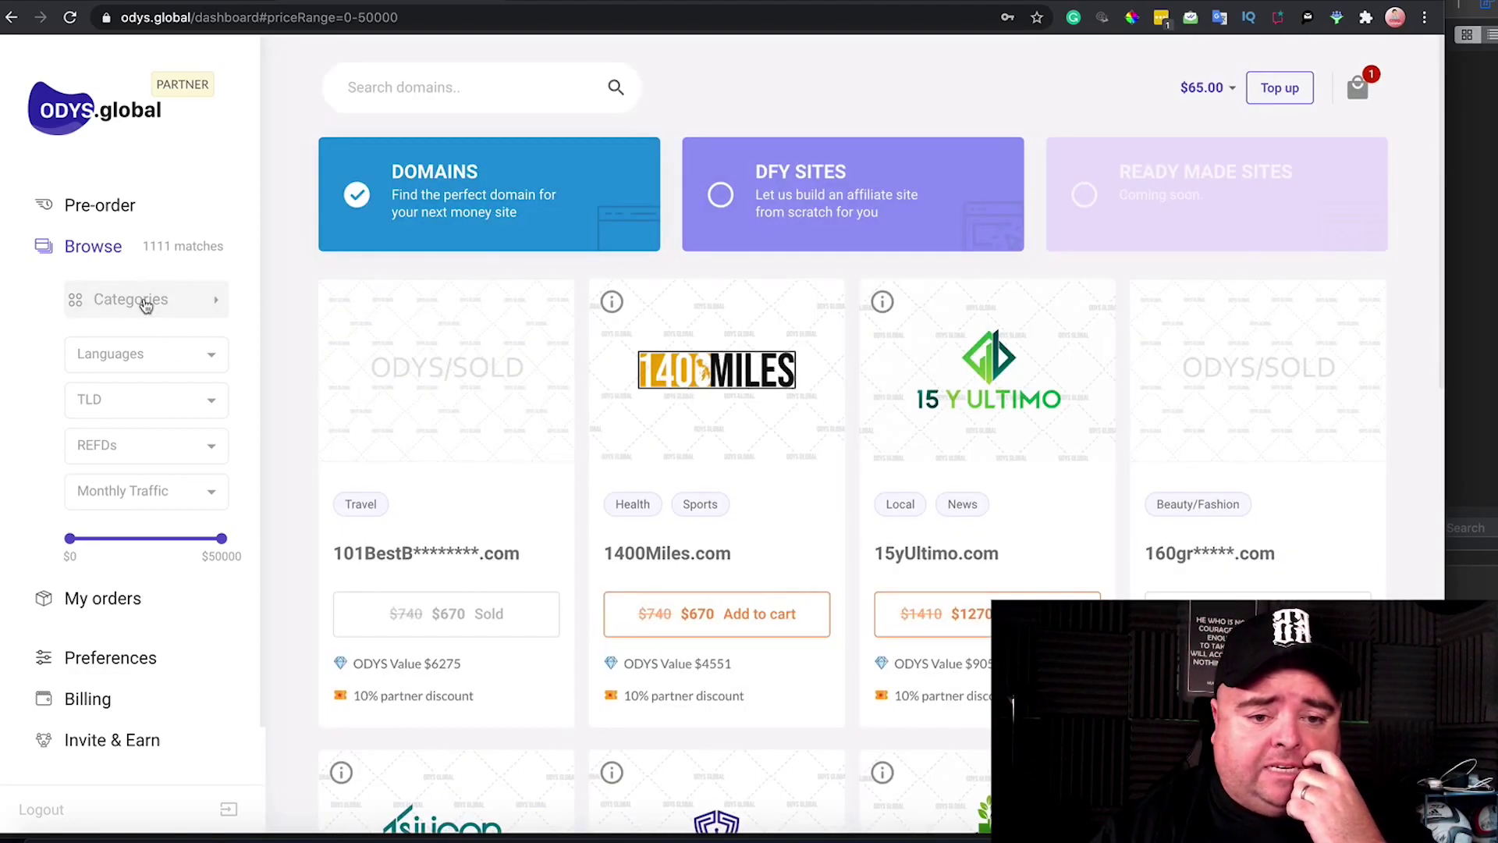
{"action": "left_click", "coordinate": [146, 305]}
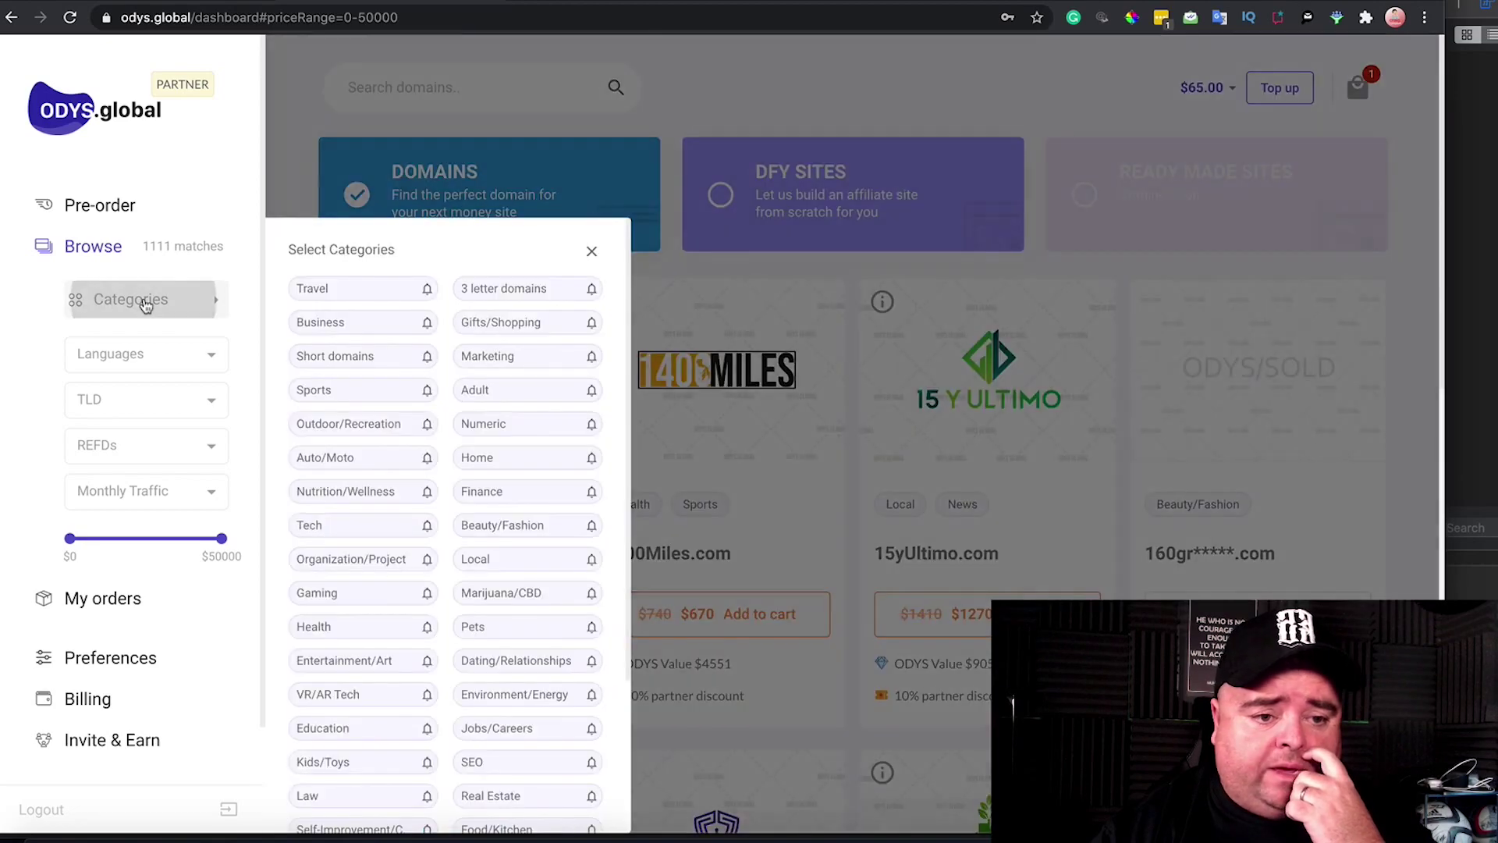
{"action": "left_click", "coordinate": [320, 389]}
{"action": "left_click", "coordinate": [751, 407]}
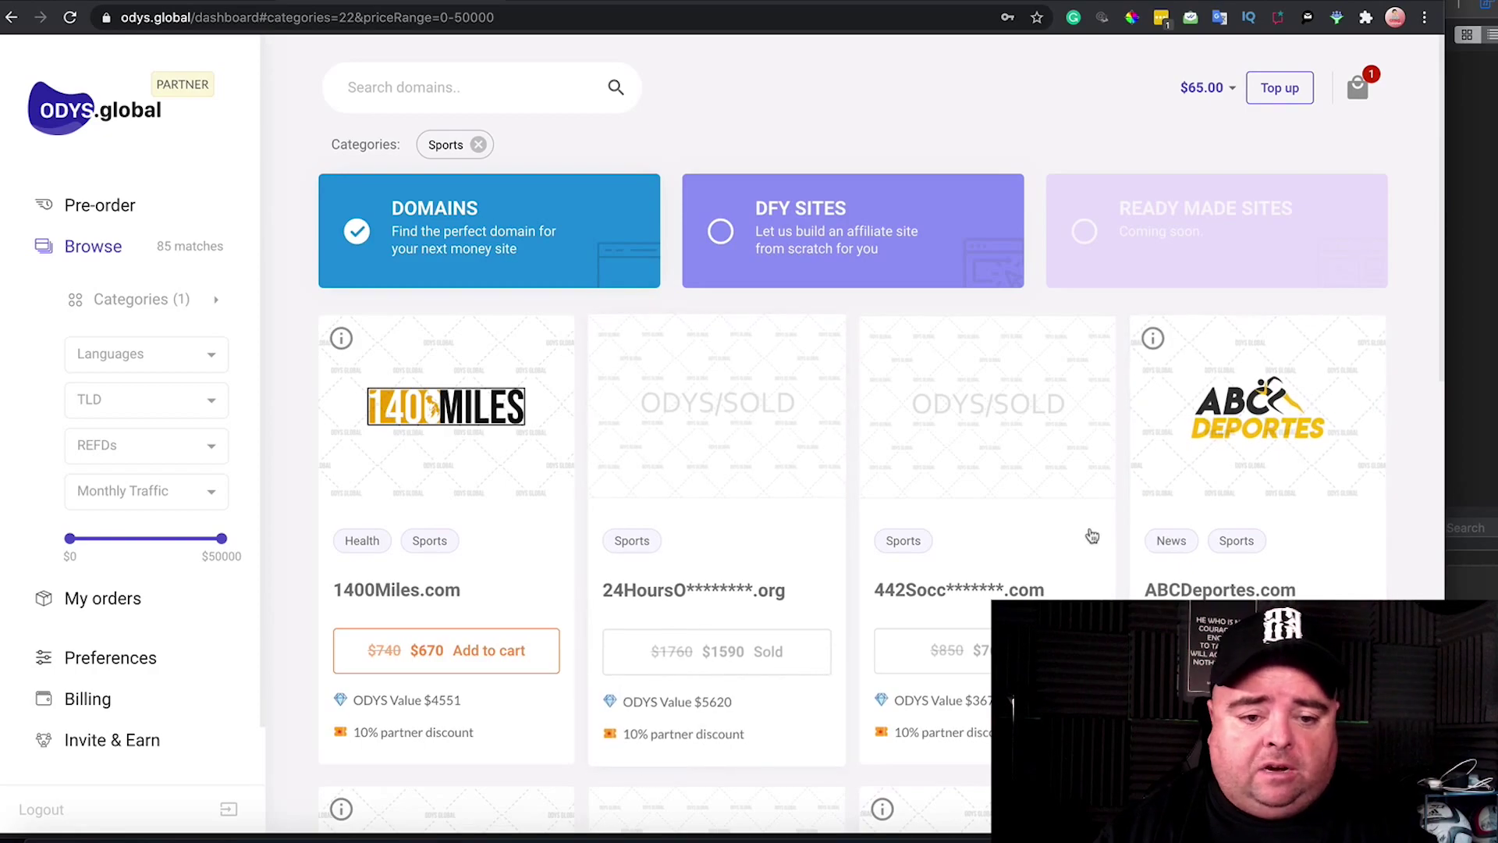
{"action": "left_click_drag", "start_coordinate": [1417, 305], "coordinate": [1054, 477]}
{"action": "scroll", "coordinate": [1326, 546], "scroll_direction": "down", "scroll_amount": 5}
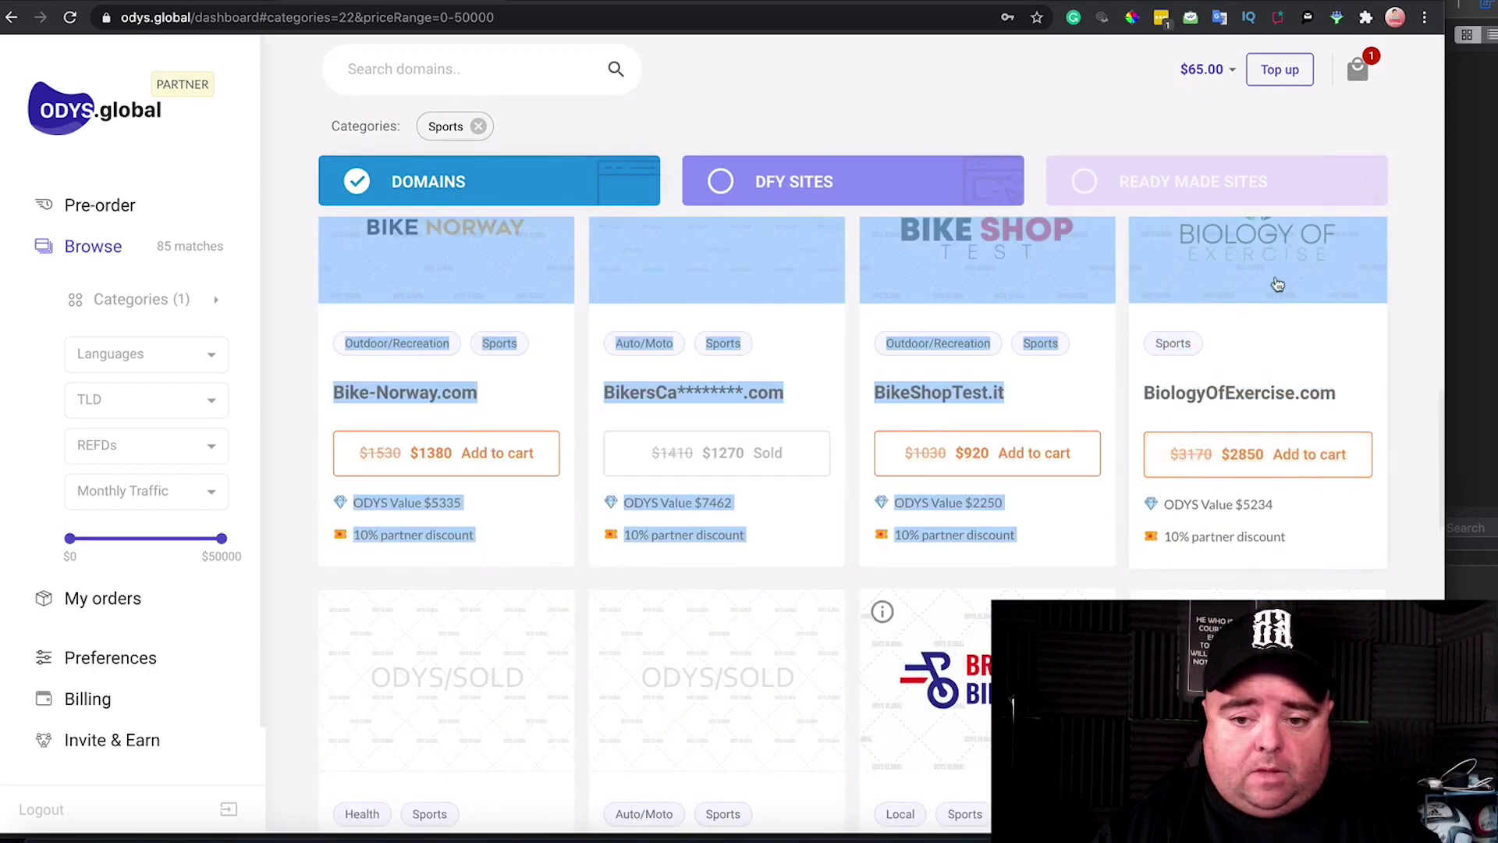
{"action": "left_click", "coordinate": [1056, 475]}
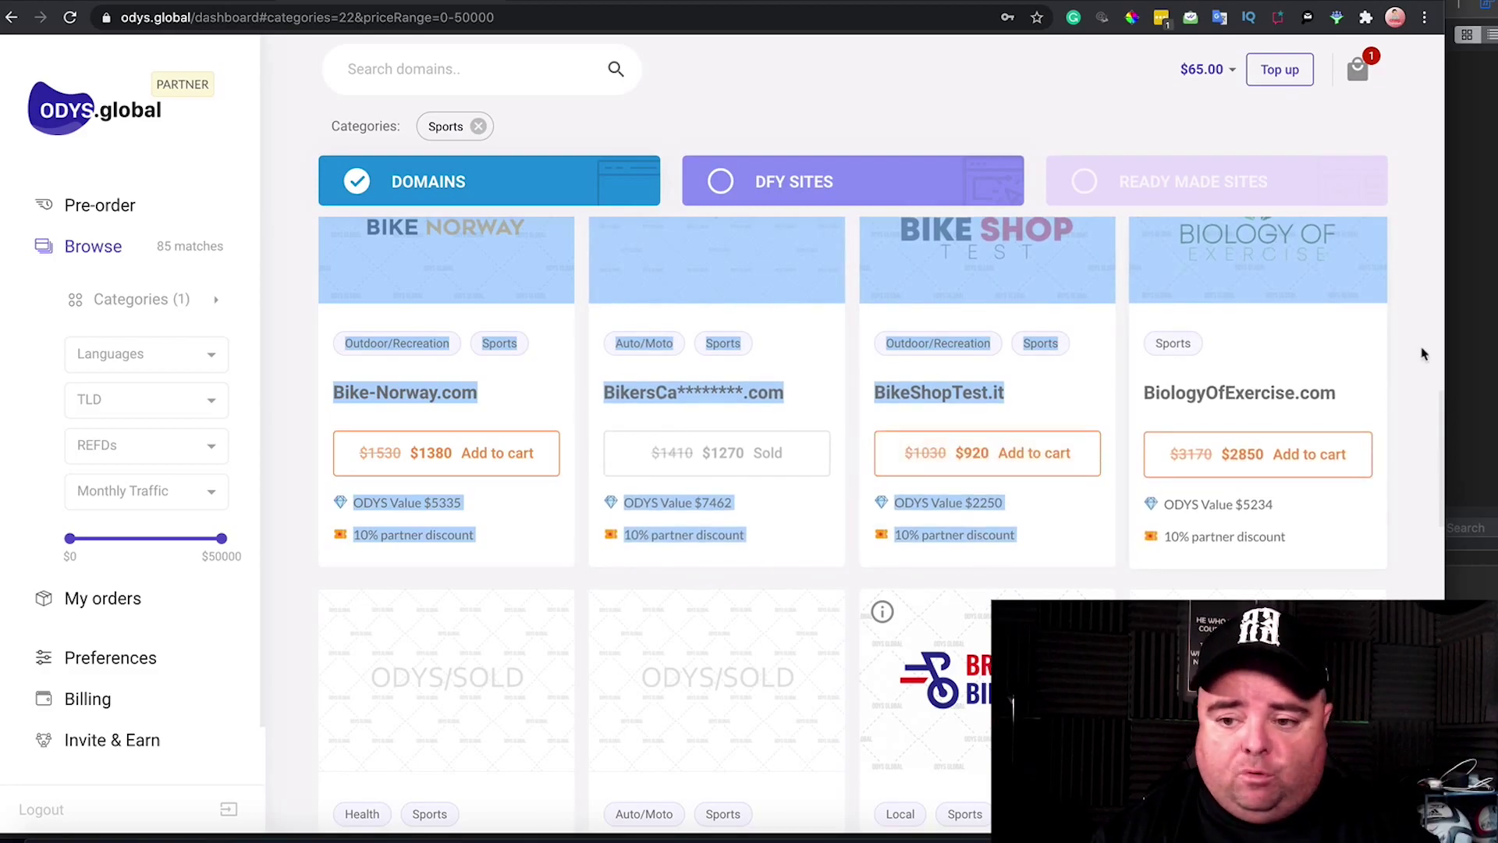
{"action": "left_click_drag", "start_coordinate": [1438, 349], "coordinate": [343, 47]}
{"action": "scroll", "coordinate": [1439, 344], "scroll_direction": "down", "scroll_amount": 15}
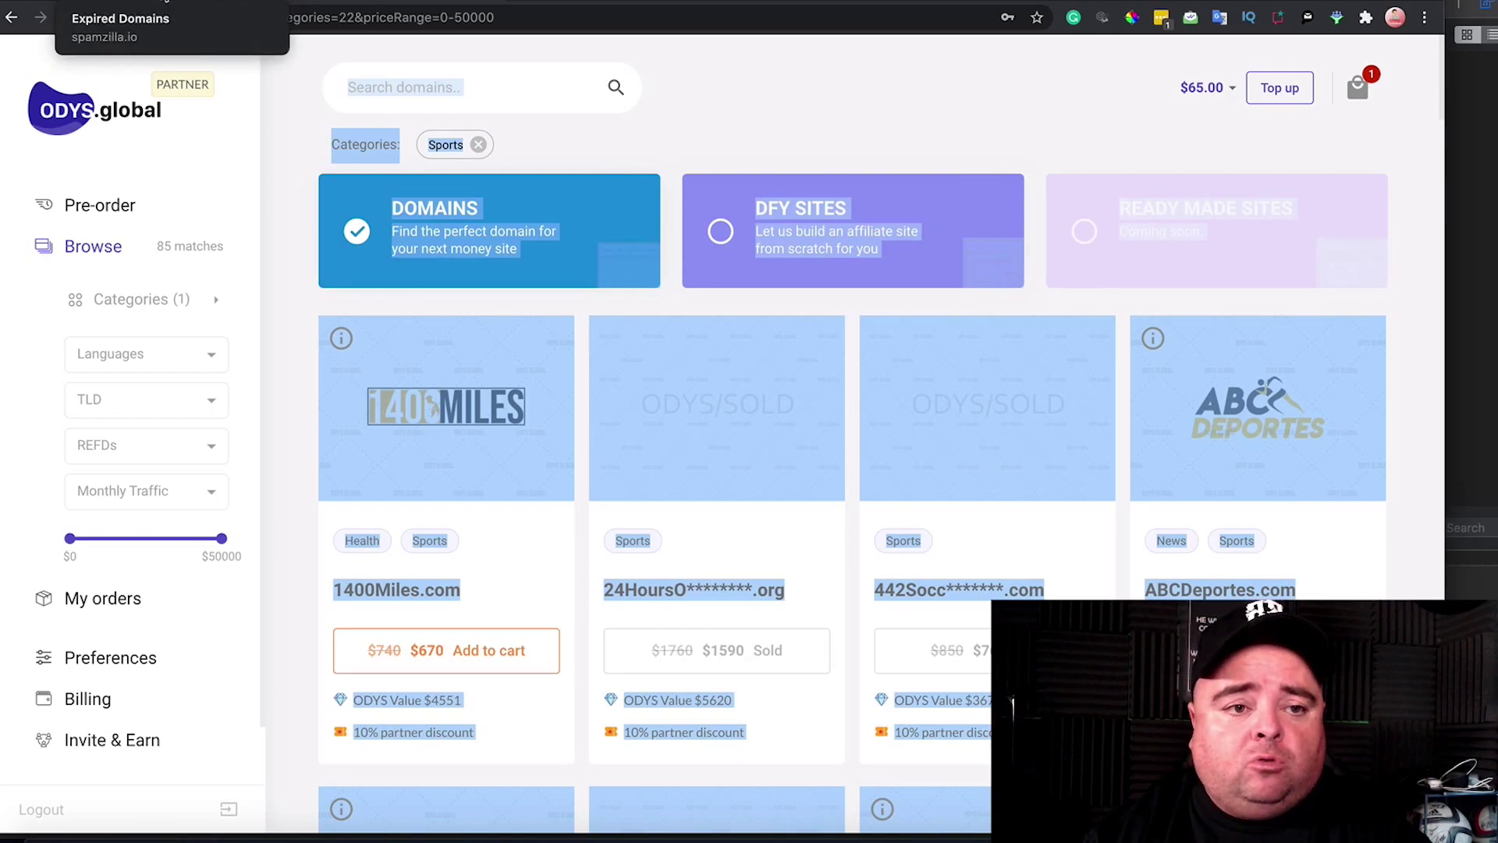
Step: Sort SpamZilla's 4,067,260 expired domains by Ahrefs DR in ascending order
{"action": "left_click", "coordinate": [148, 1]}
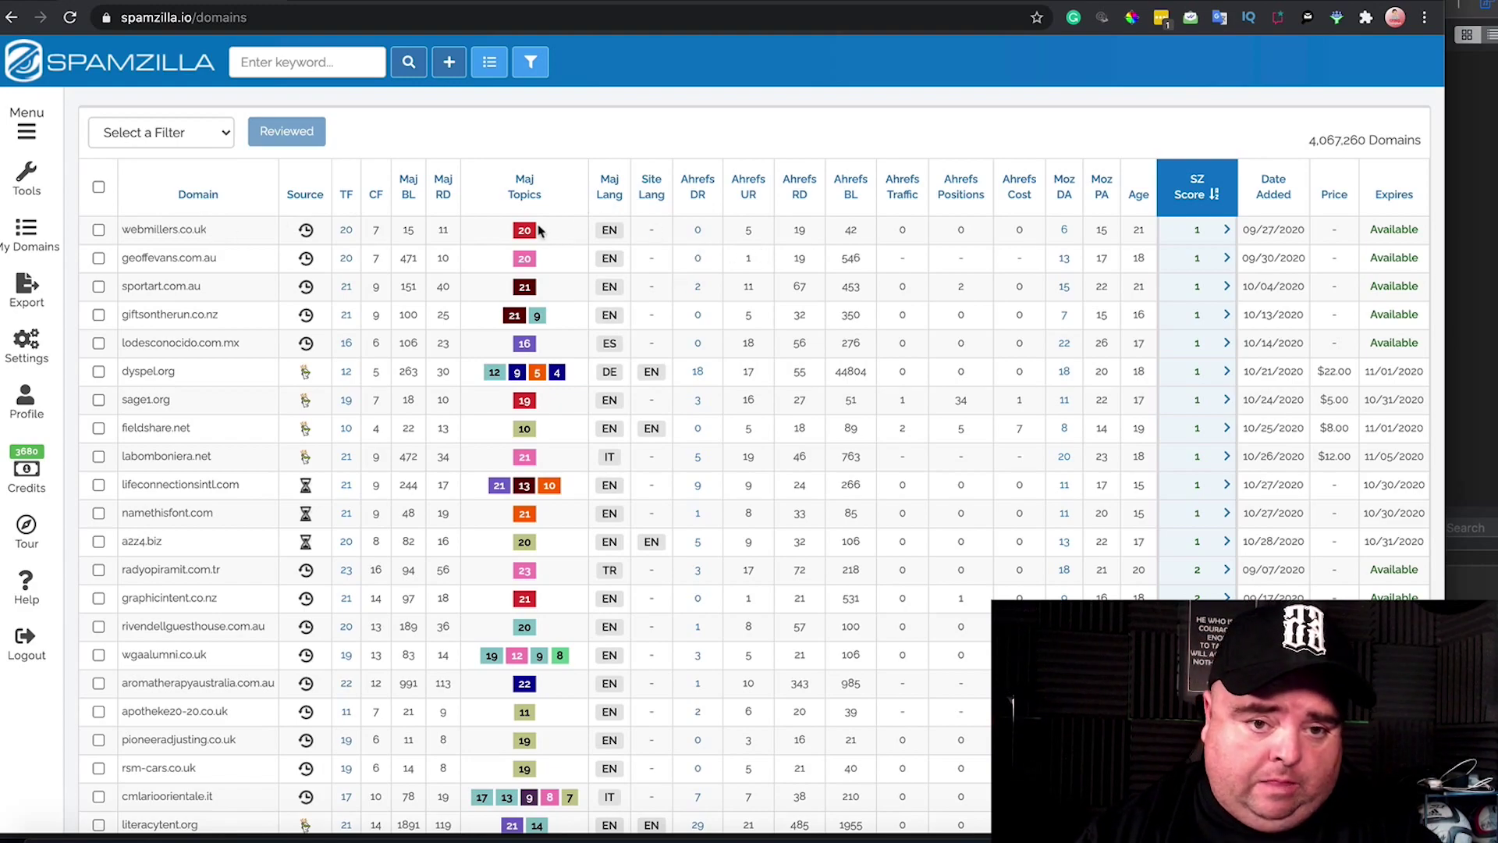
{"action": "mouse_move", "coordinate": [530, 233]}
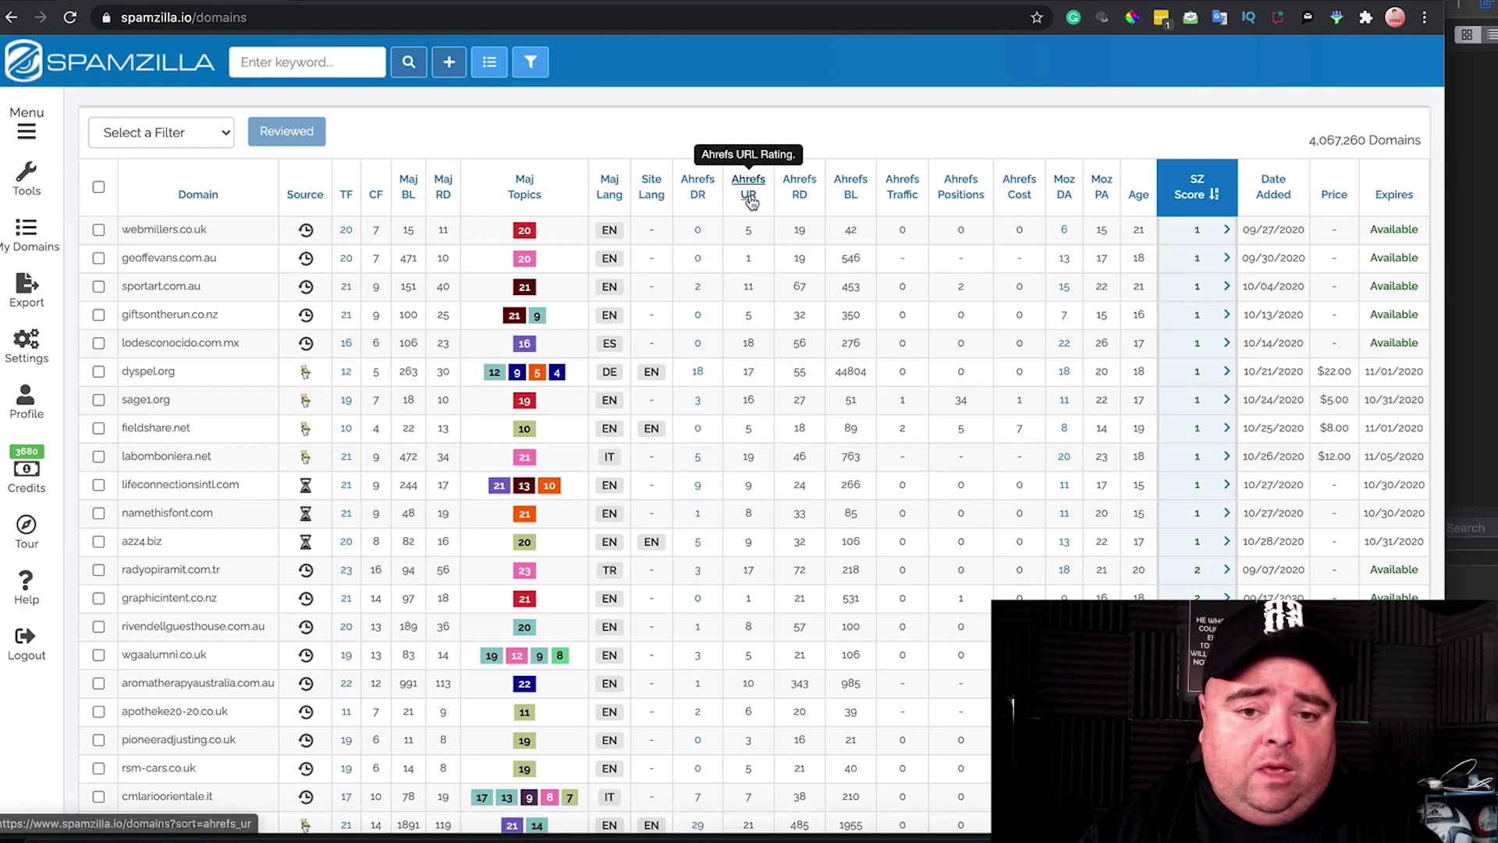
{"action": "left_click", "coordinate": [699, 196]}
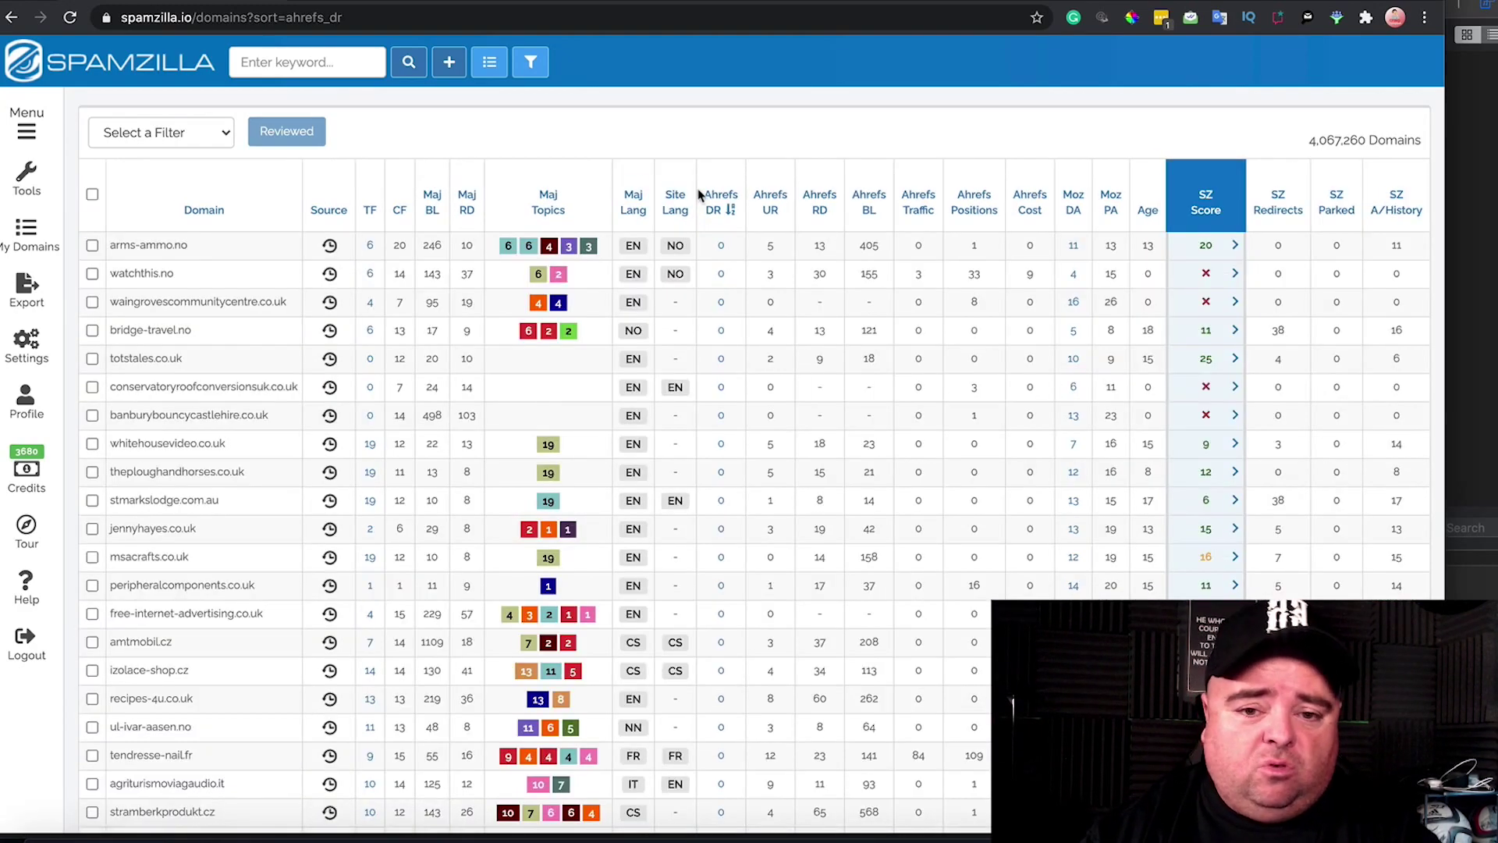
Step: Reverse the Ahrefs DR sort so all4share.net (DR 83) leads, and reveal the price and expiry columns
{"action": "left_click", "coordinate": [711, 201]}
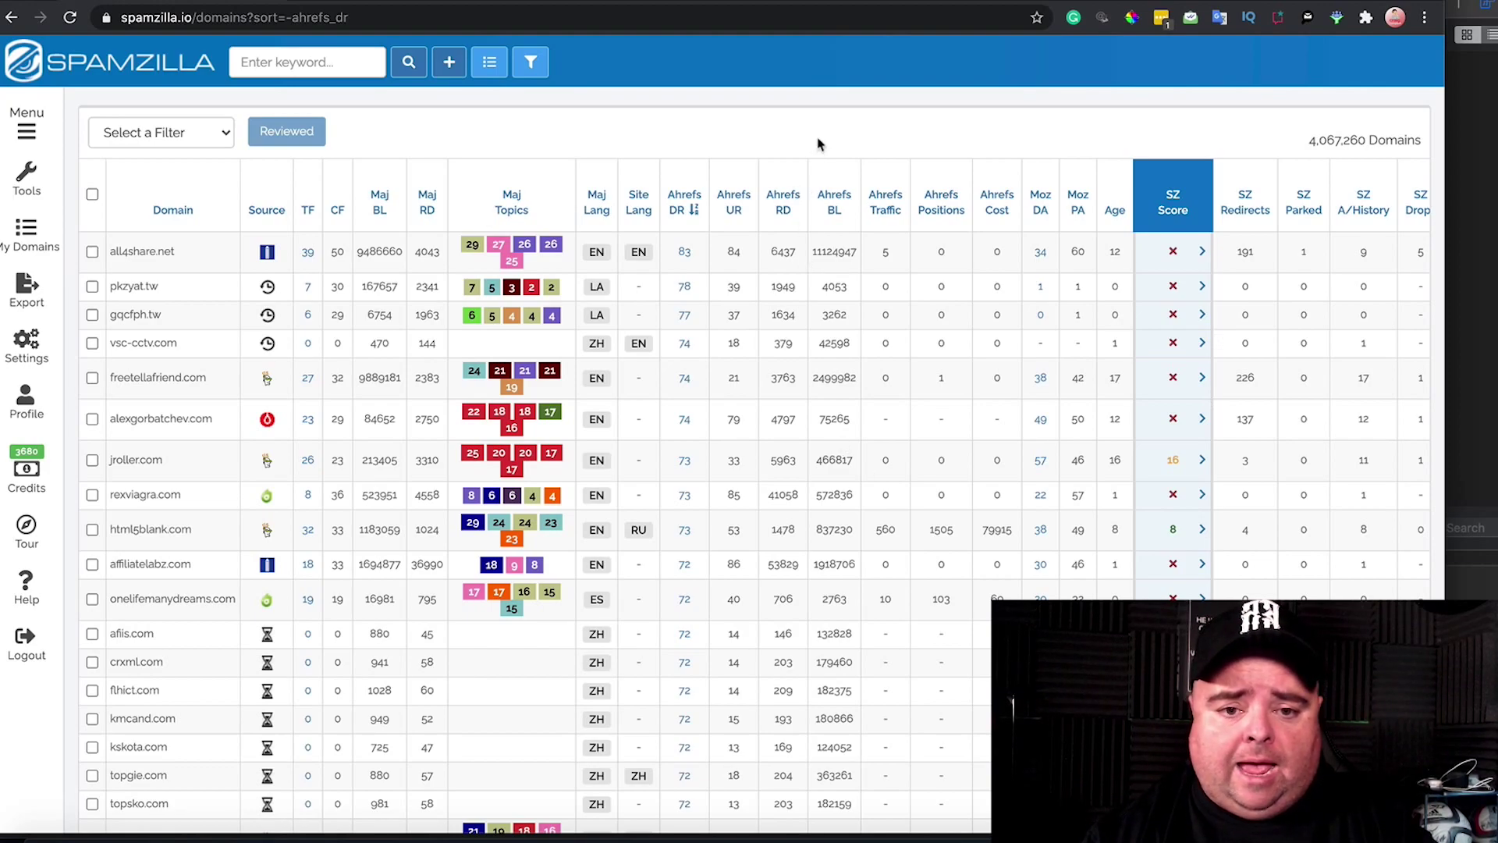
{"action": "left_click_drag", "start_coordinate": [870, 254], "coordinate": [1192, 255]}
{"action": "left_click", "coordinate": [1206, 257]}
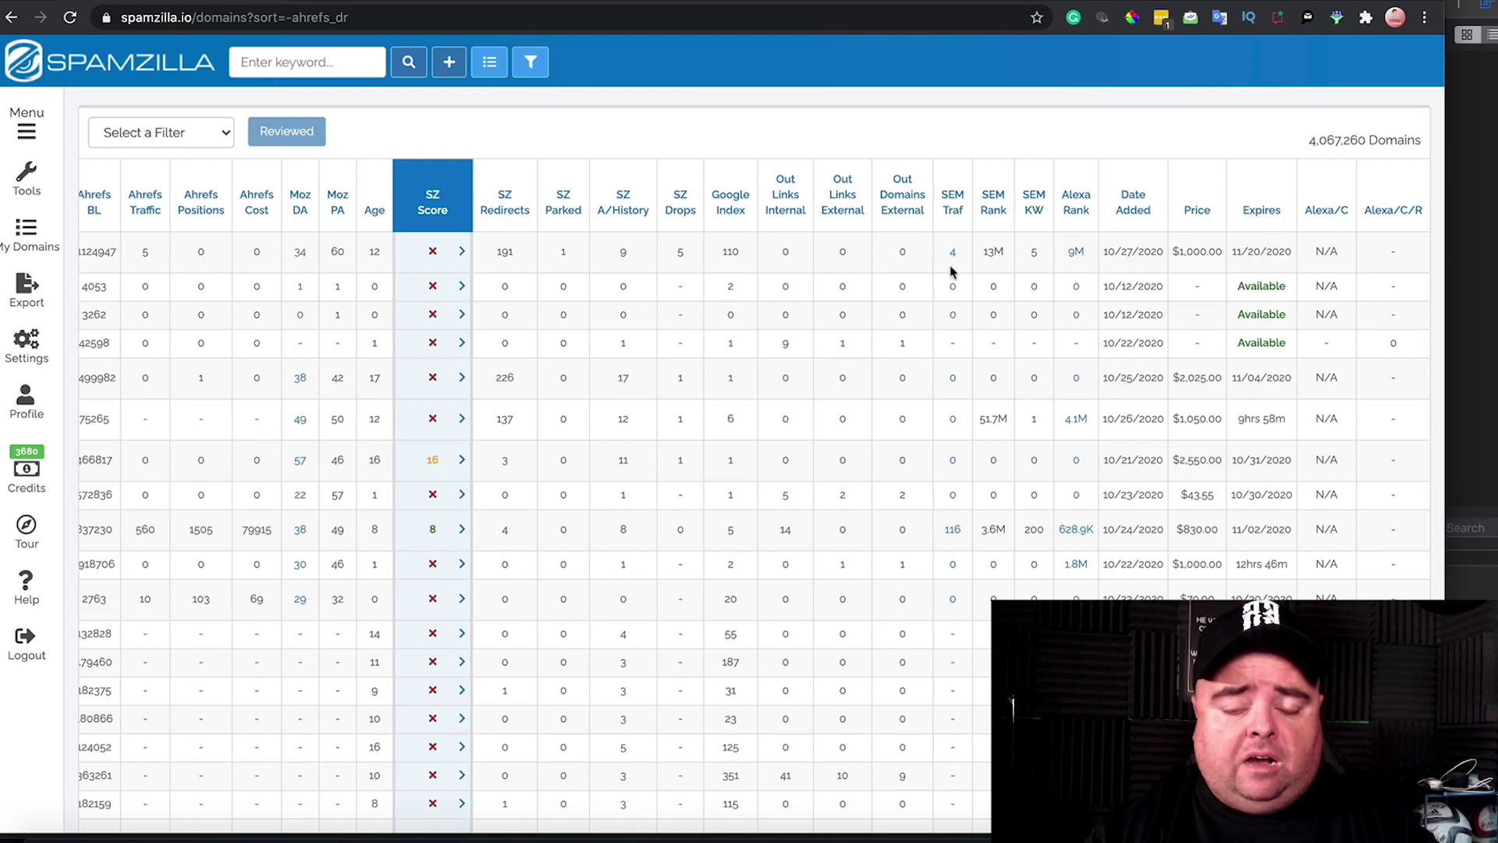
{"action": "left_click_drag", "start_coordinate": [869, 254], "coordinate": [663, 258]}
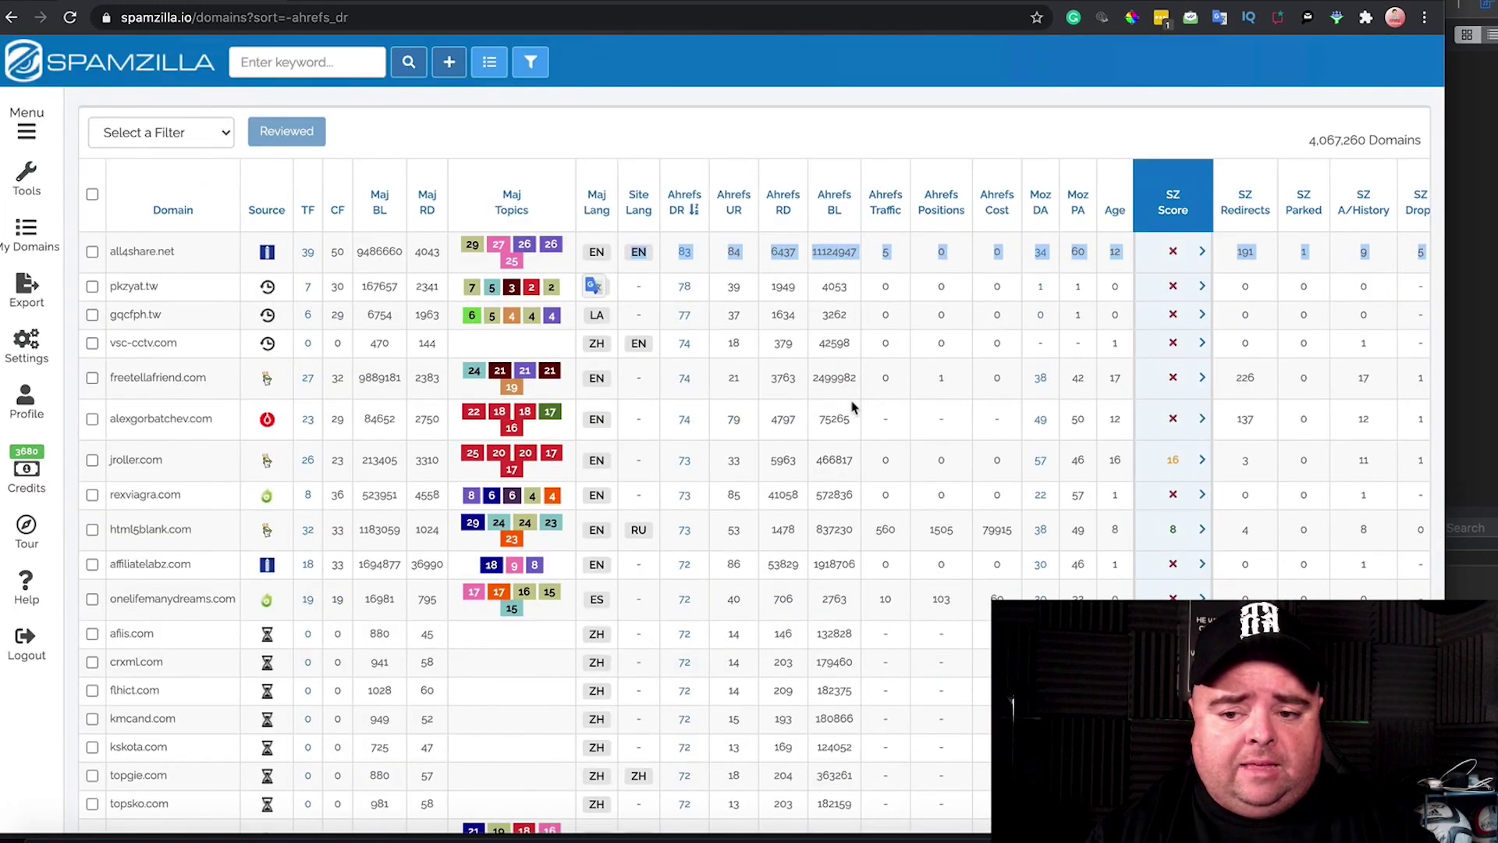
{"action": "scroll", "coordinate": [659, 486], "scroll_direction": "up", "scroll_amount": 2}
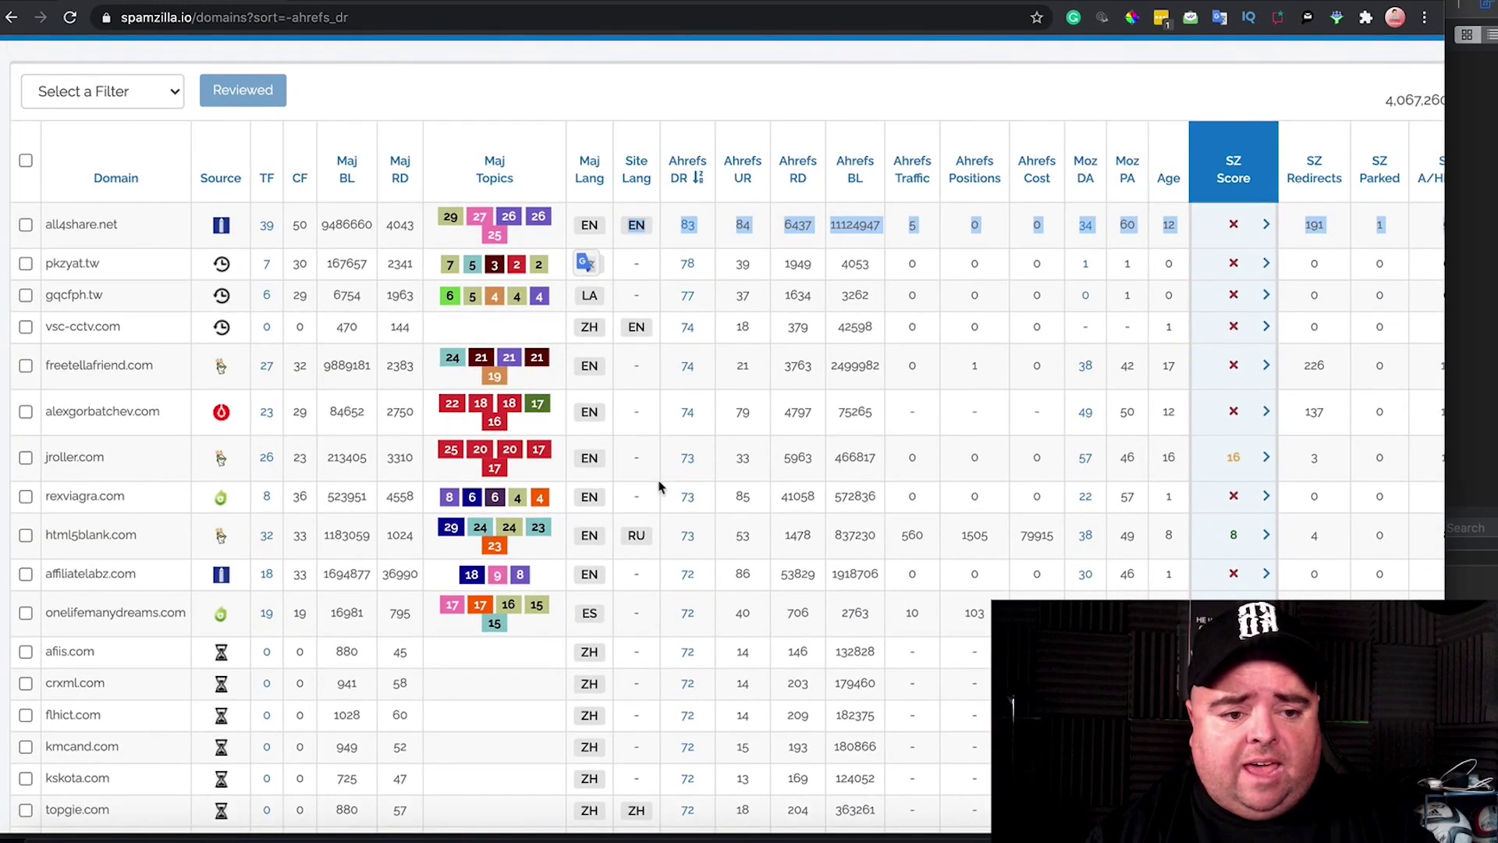
{"action": "left_click", "coordinate": [649, 408]}
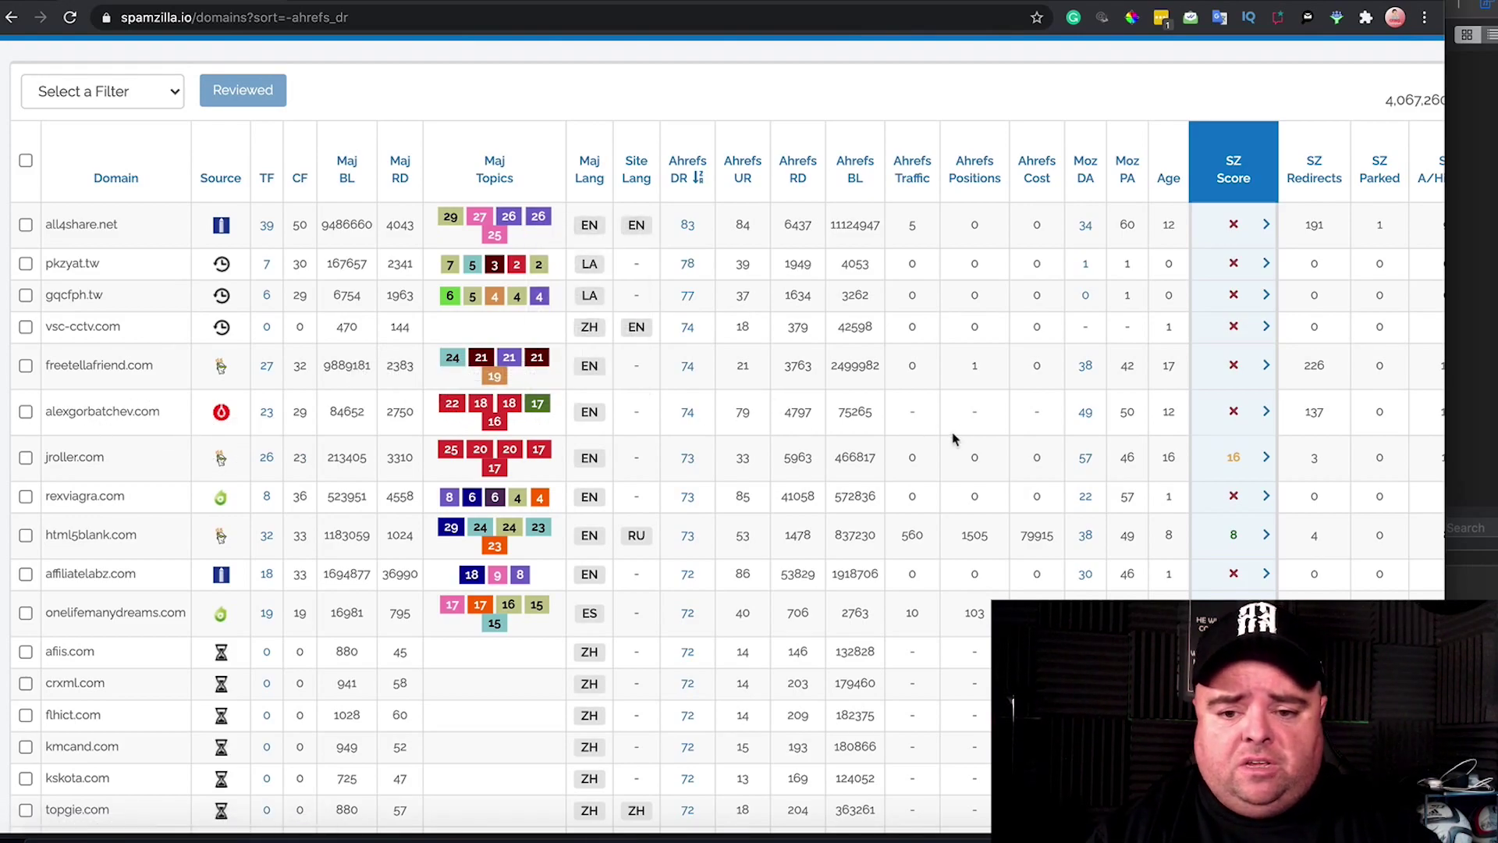
{"action": "left_click_drag", "start_coordinate": [1114, 406], "coordinate": [1227, 405]}
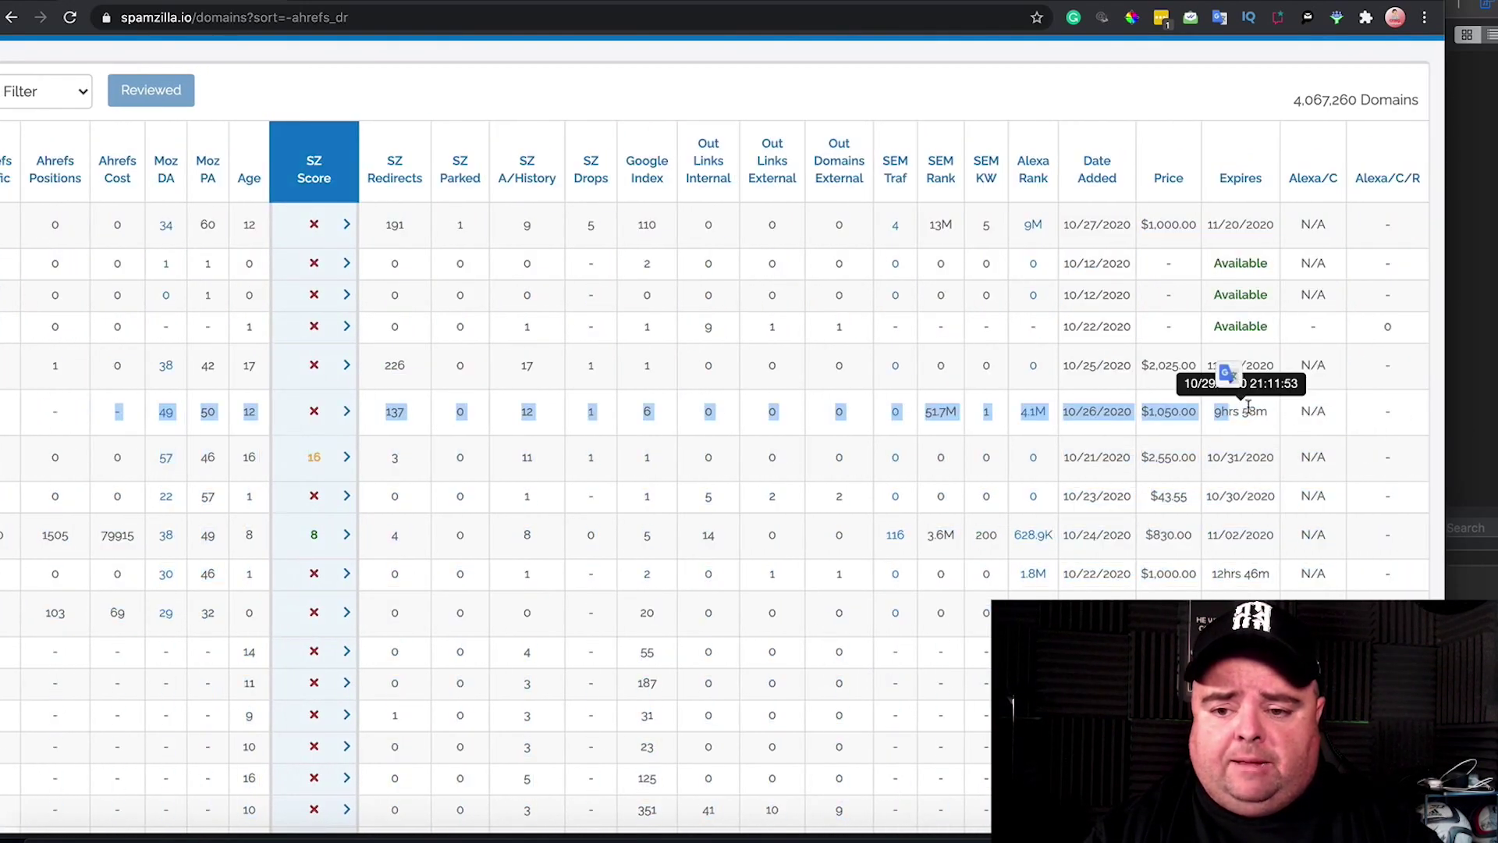
{"action": "left_click", "coordinate": [1227, 427]}
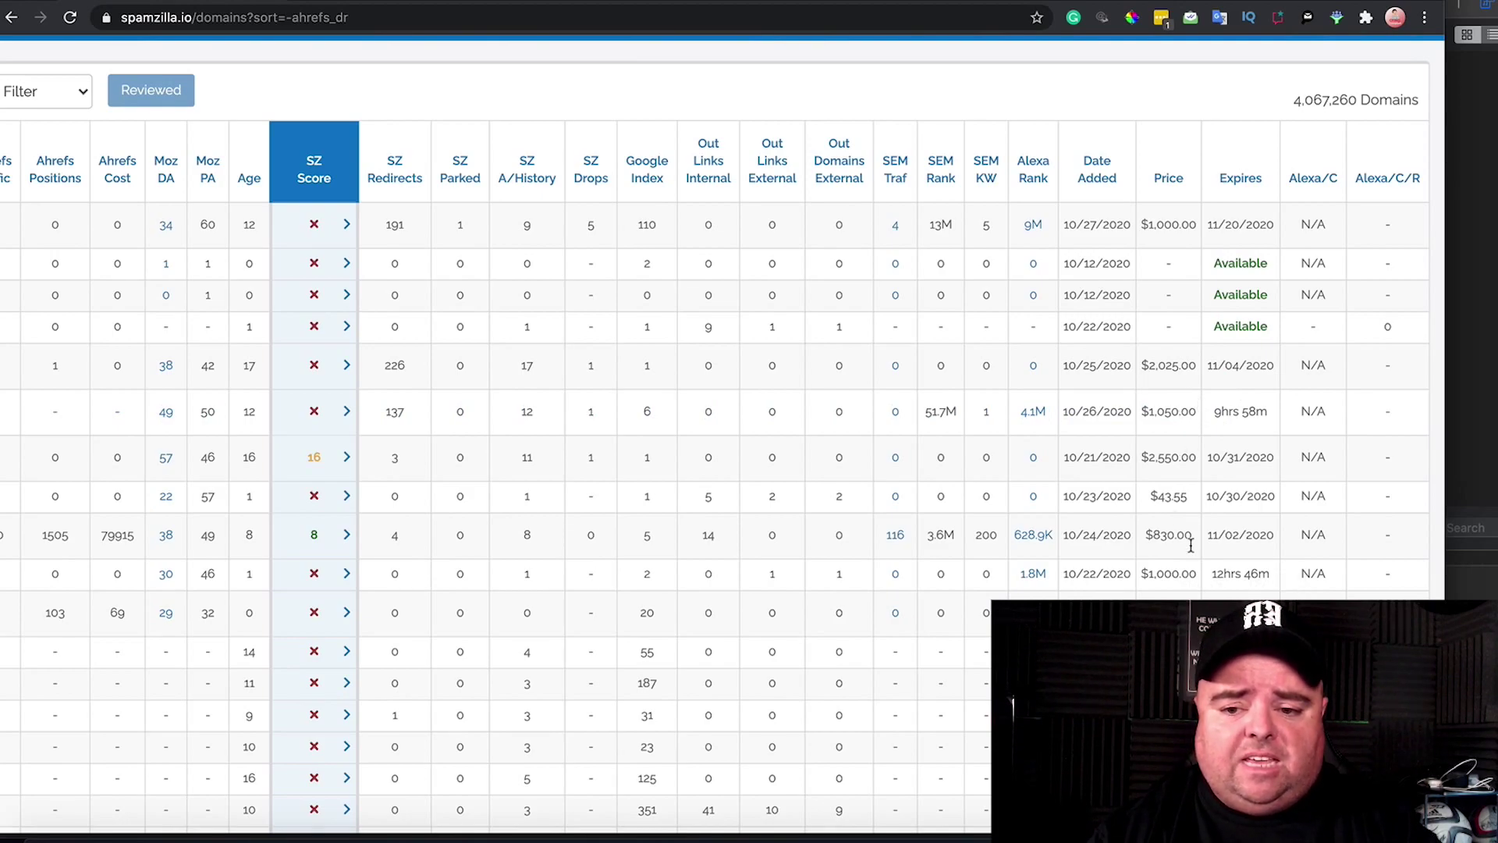
{"action": "left_click_drag", "start_coordinate": [1191, 503], "coordinate": [240, 500]}
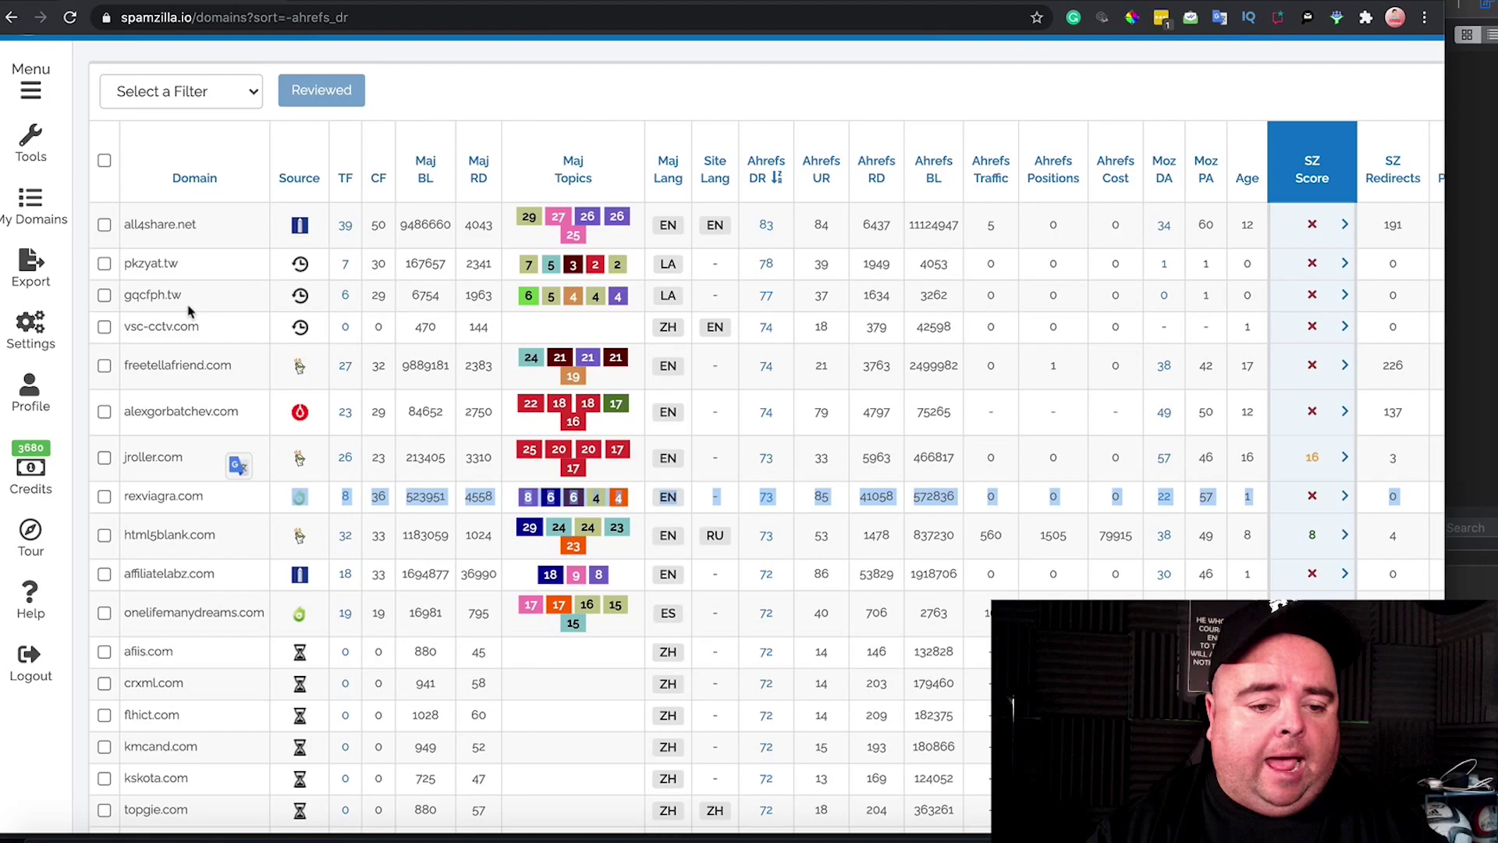
{"action": "left_click", "coordinate": [162, 308]}
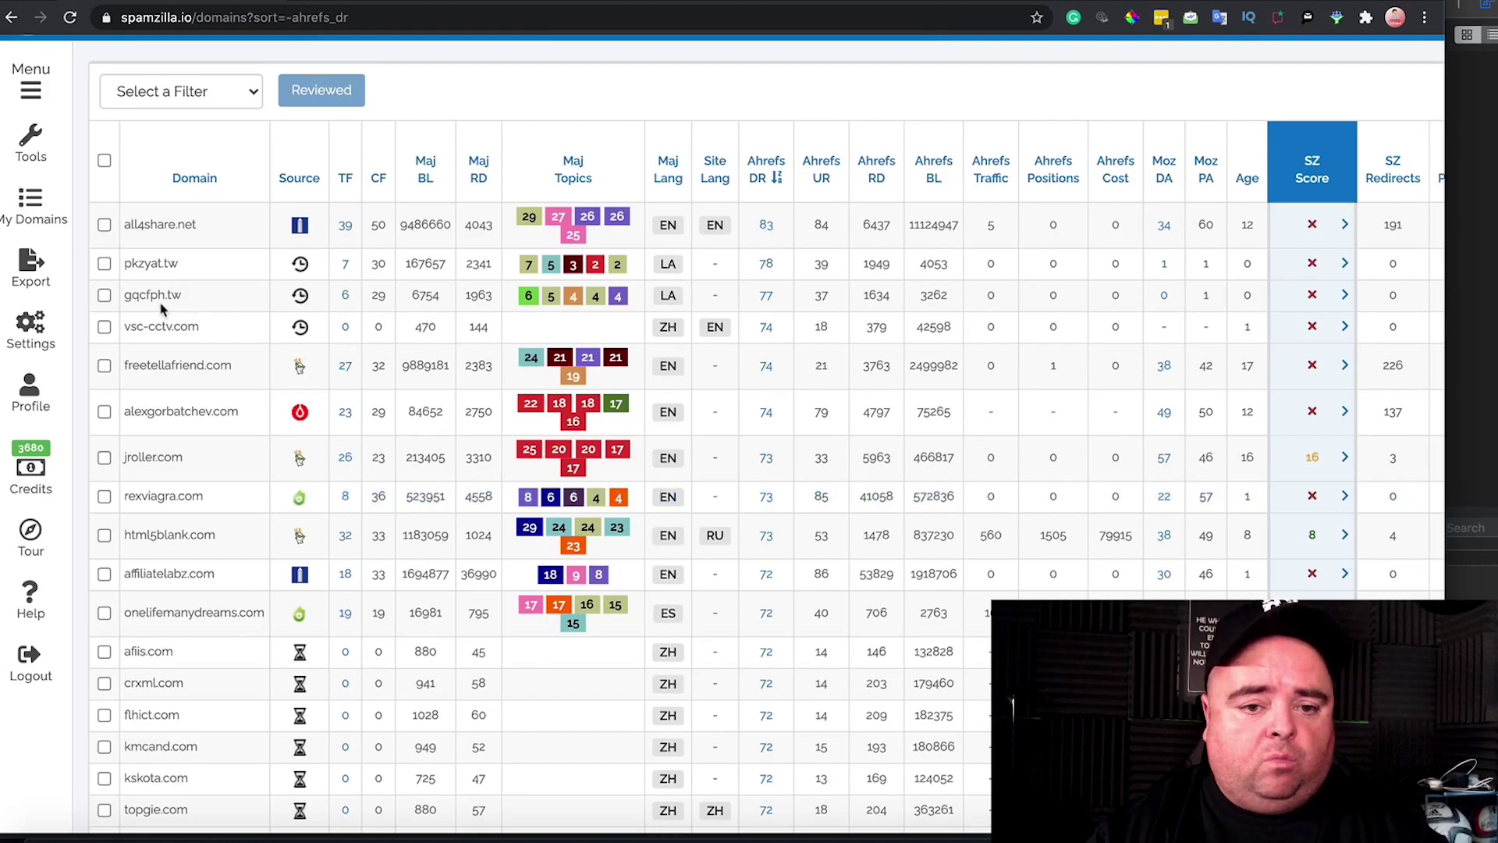
{"action": "left_click_drag", "start_coordinate": [220, 304], "coordinate": [1435, 811]}
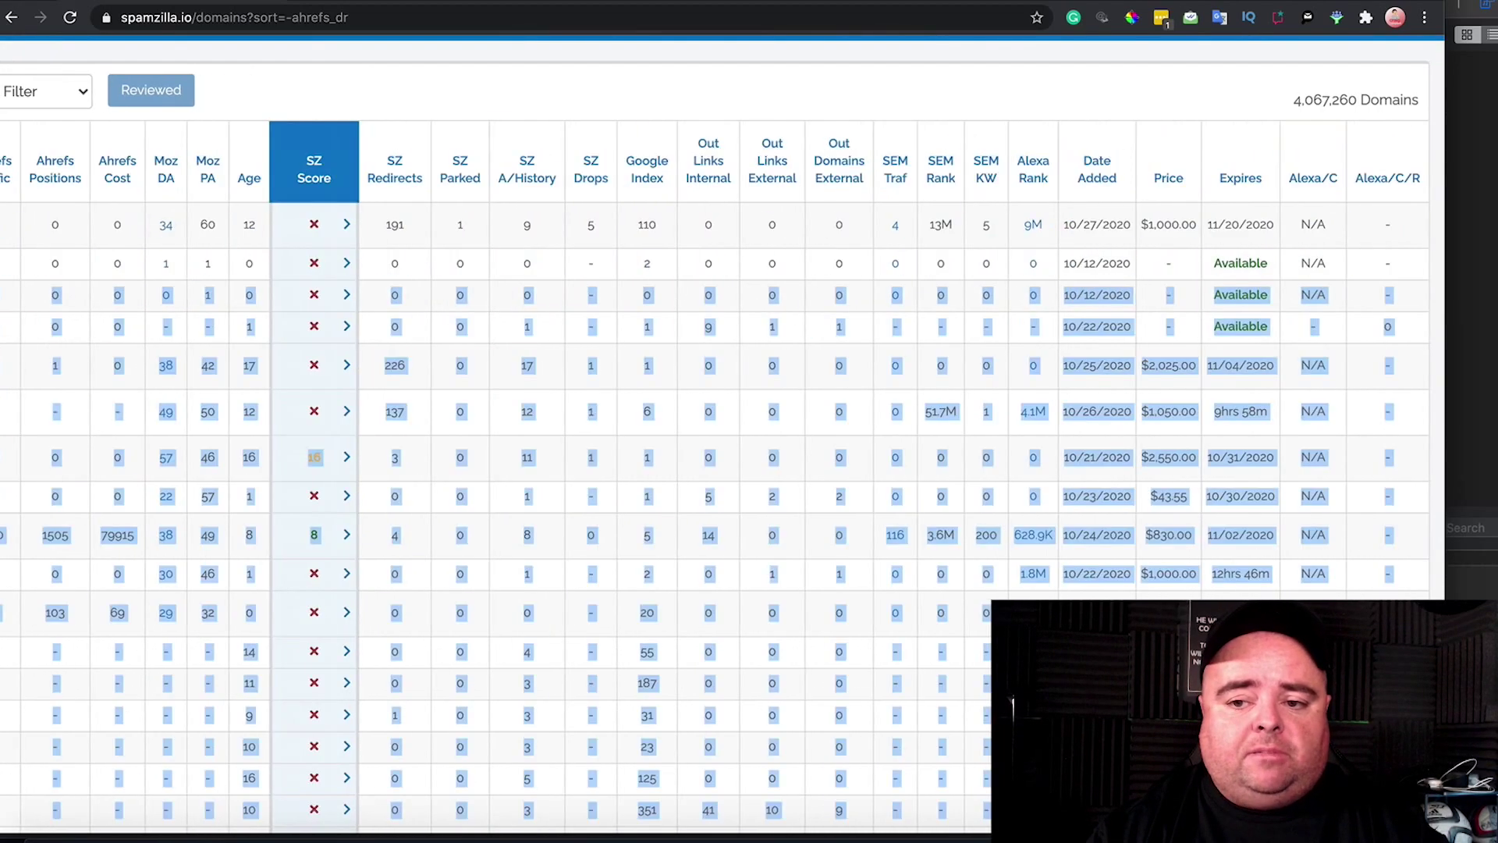
{"action": "left_click", "coordinate": [1259, 309]}
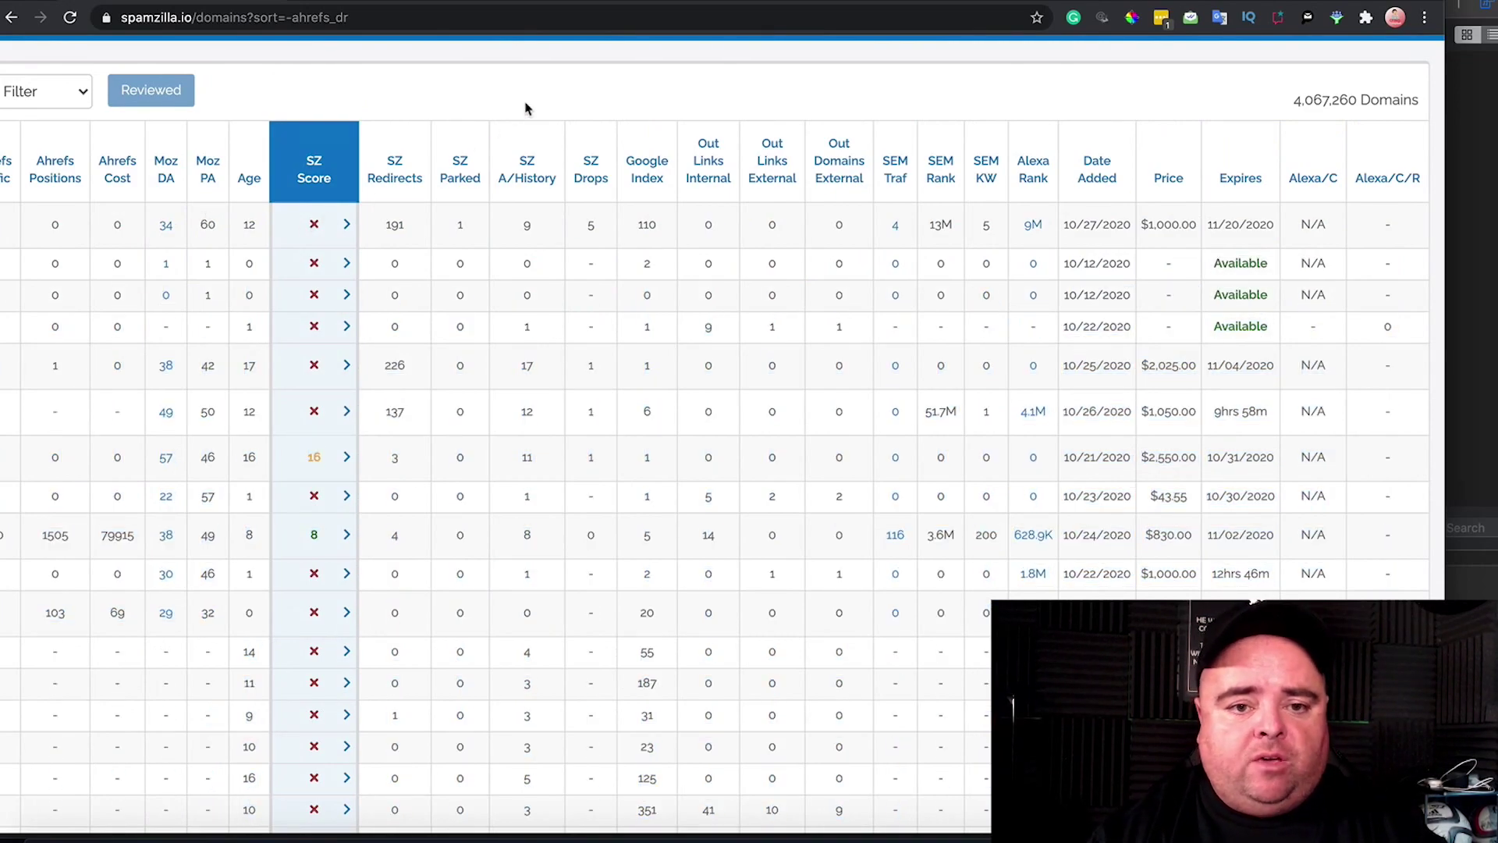
{"action": "scroll", "coordinate": [558, 96], "scroll_direction": "left", "scroll_amount": 5}
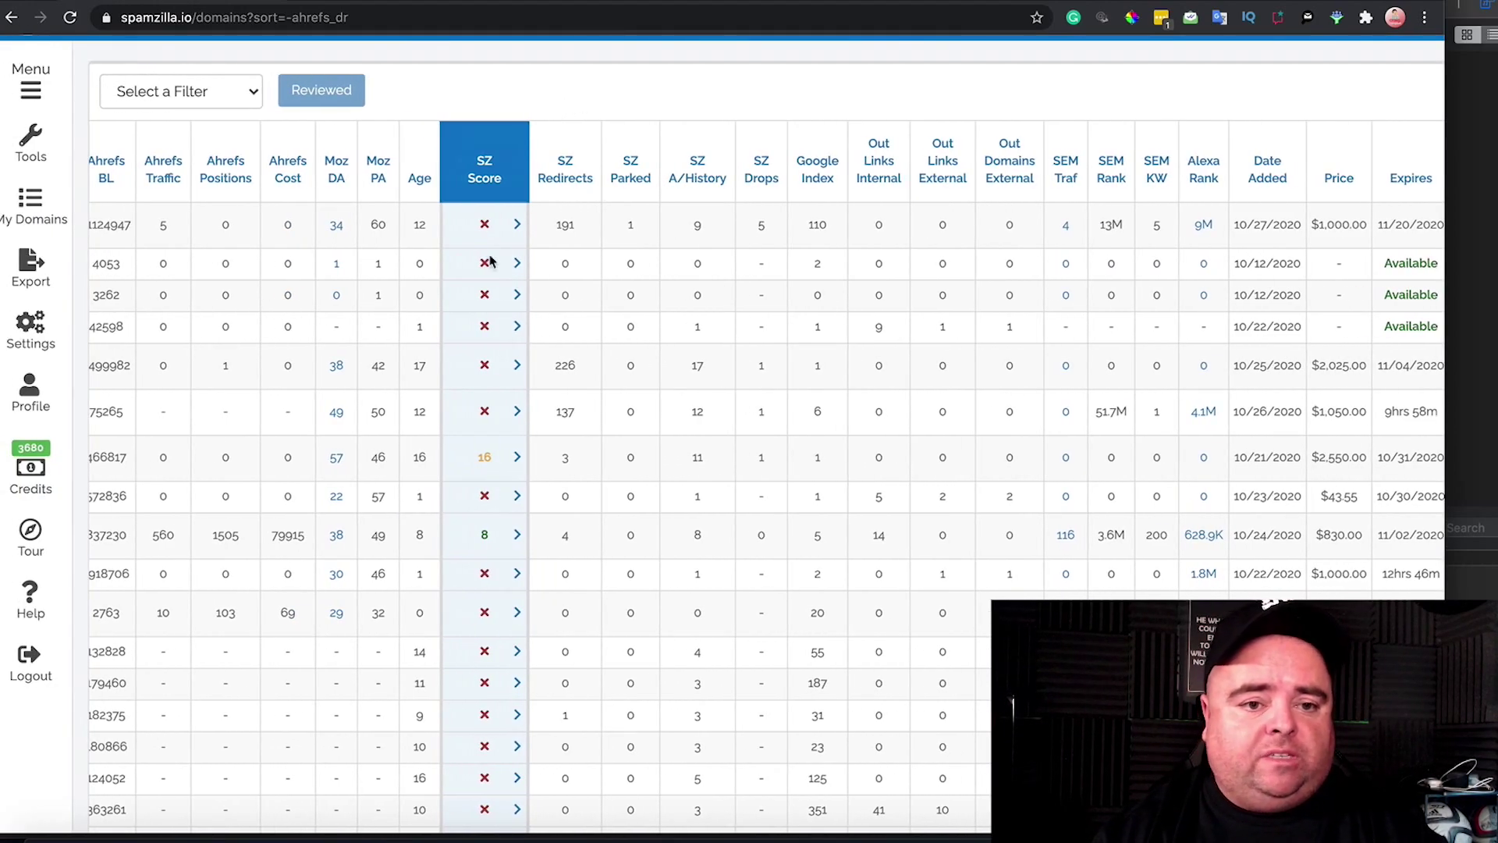
{"action": "scroll", "coordinate": [606, 183], "scroll_direction": "left", "scroll_amount": 1}
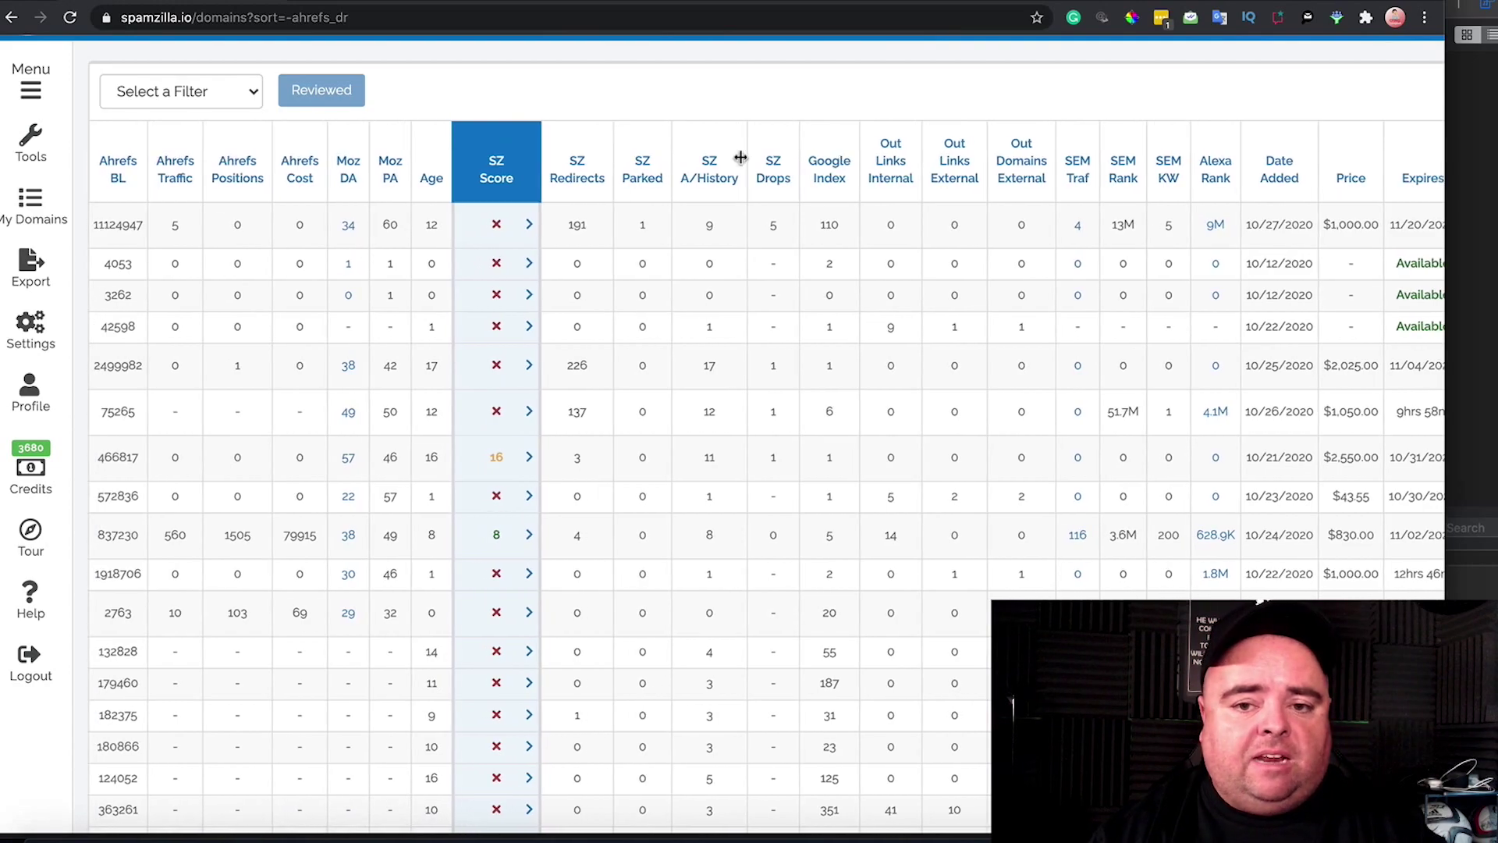
{"action": "scroll", "coordinate": [819, 105], "scroll_direction": "up", "scroll_amount": 1}
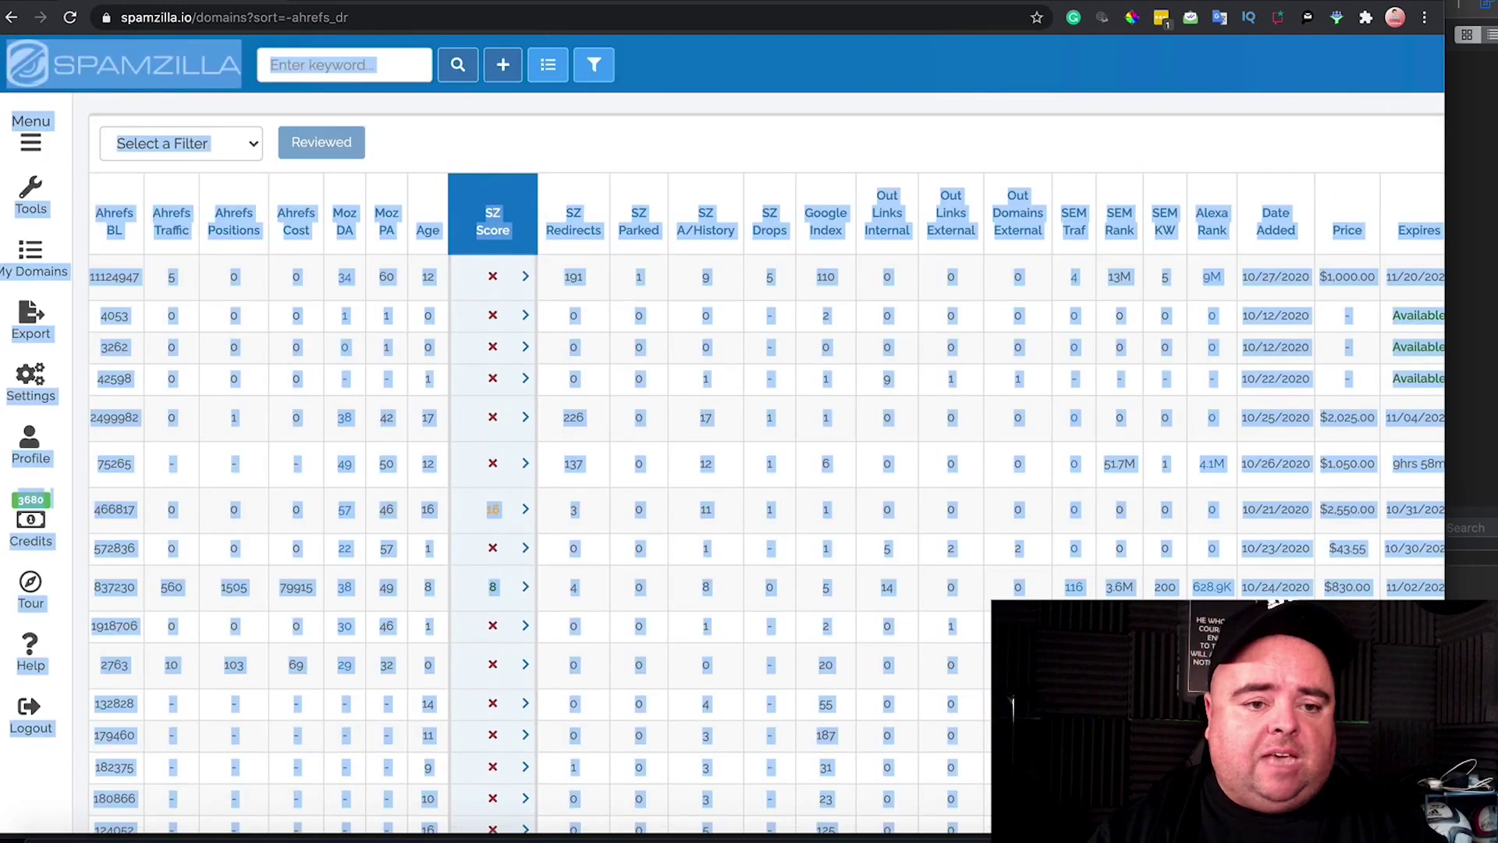
{"action": "left_click_drag", "start_coordinate": [216, 253], "coordinate": [52, 256]}
Step: Open Ahrefs in a new tab and select the domain all4share.net in the SpamZilla table
{"action": "mouse_move", "coordinate": [31, 193]}
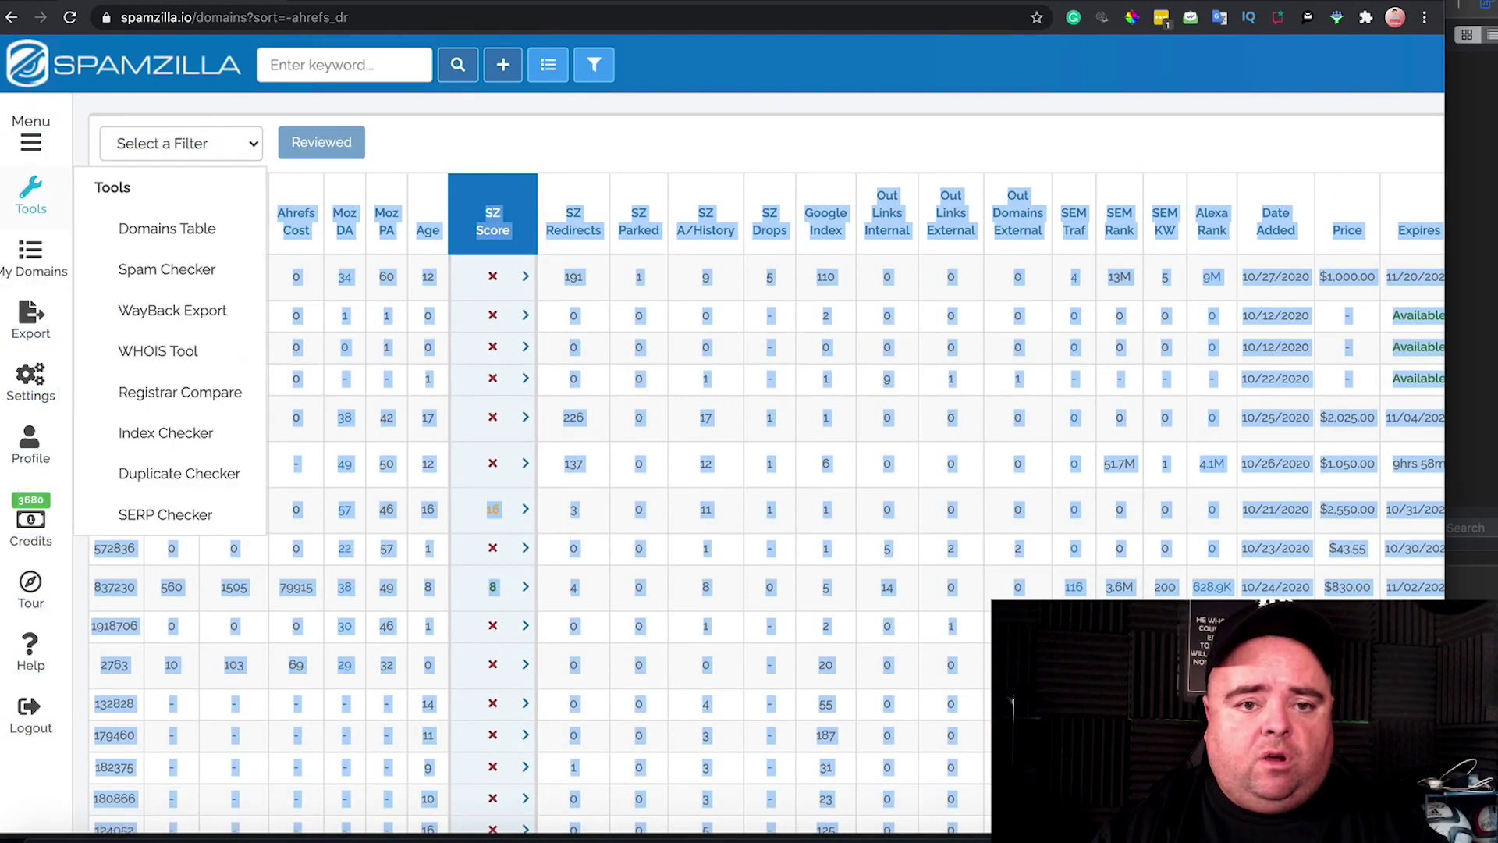
{"action": "key", "text": "ctrl+t"}
{"action": "type", "text": "ahrefs.com"}
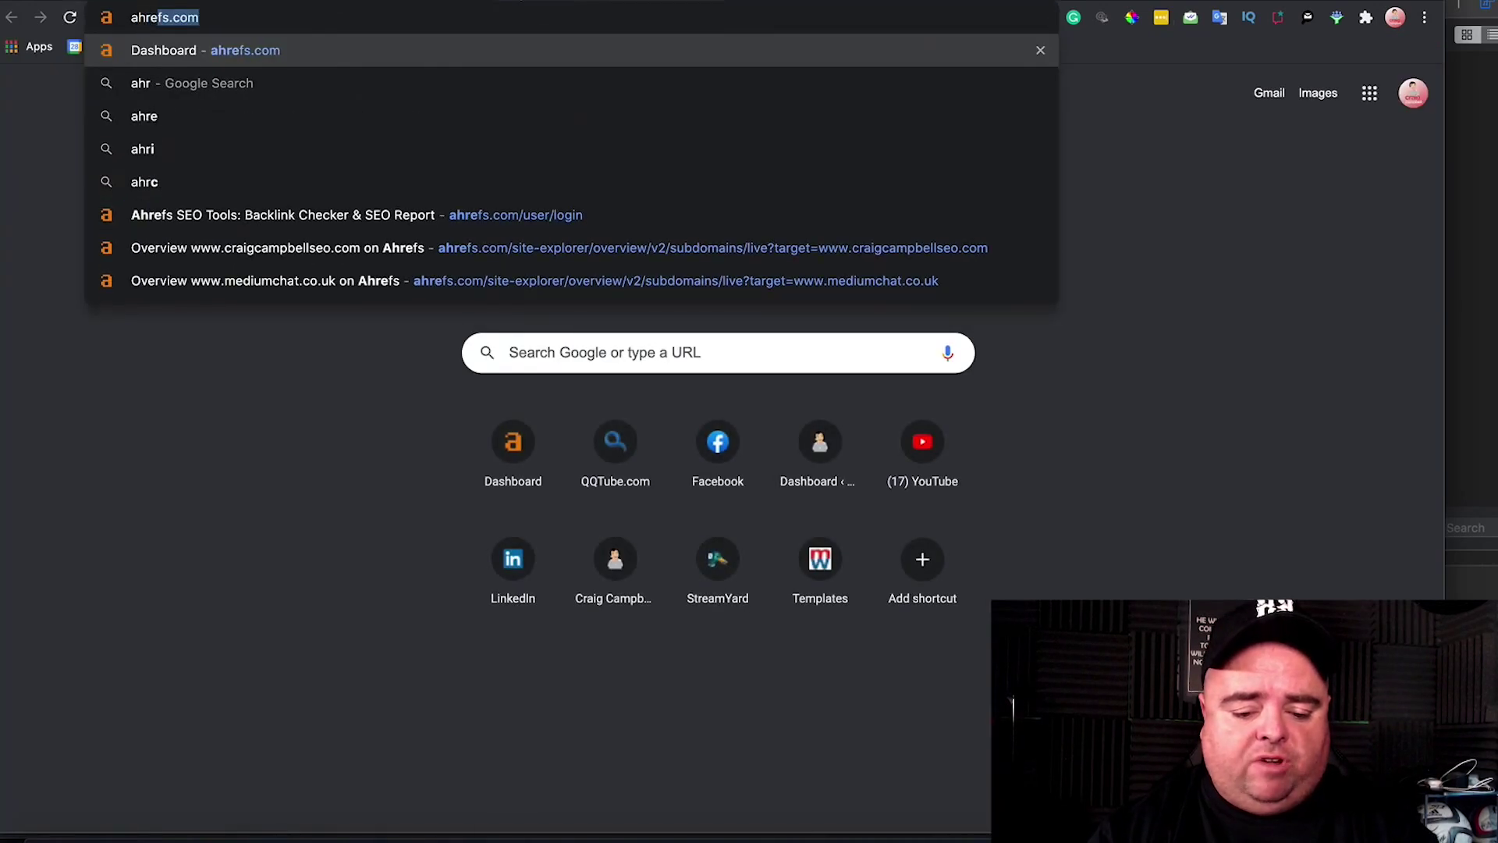
{"action": "key", "text": "Return"}
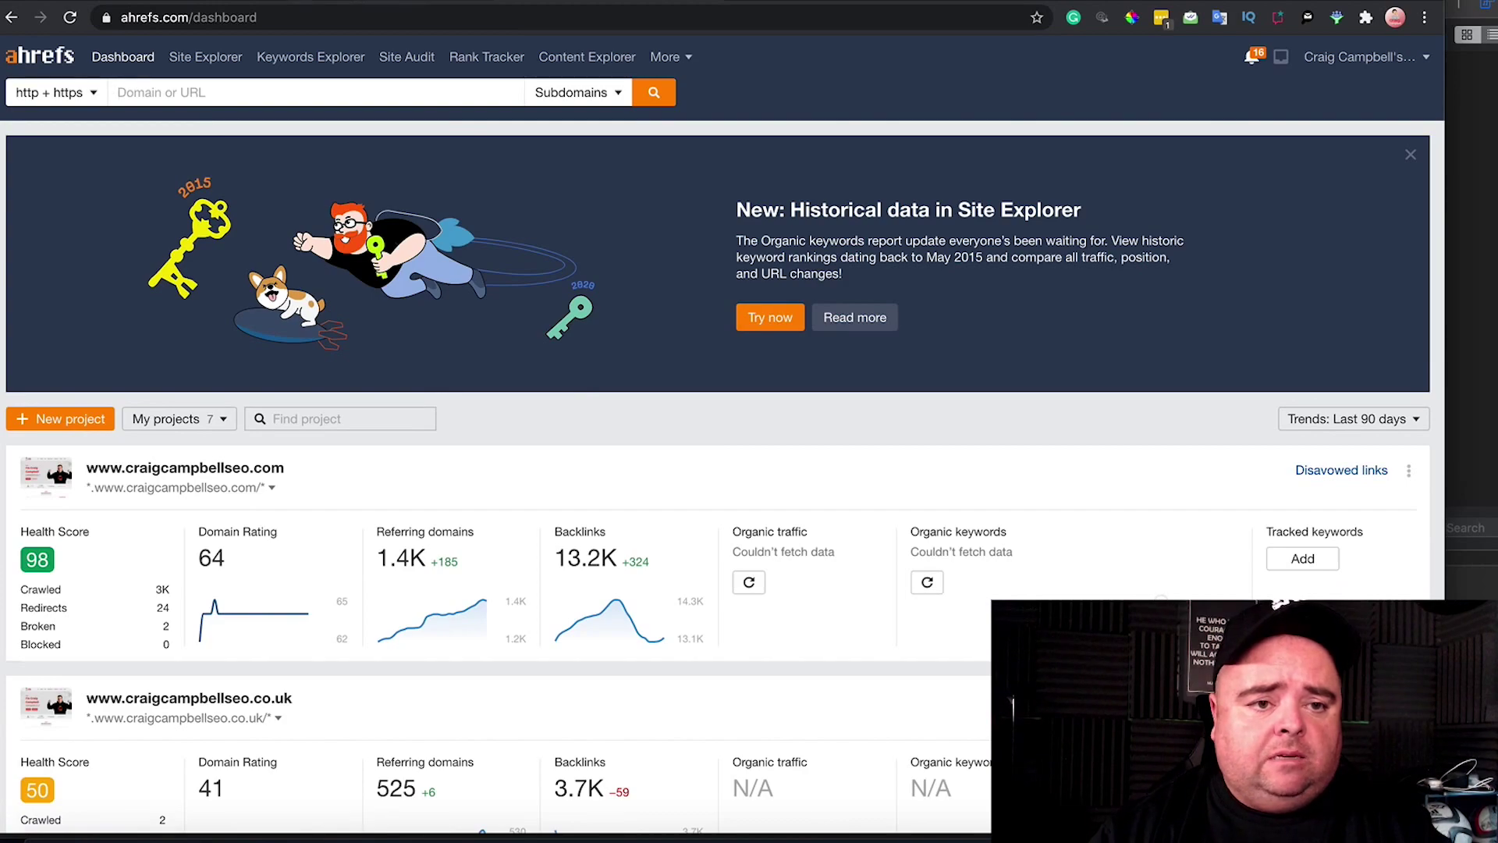
{"action": "key", "text": "ctrl+w"}
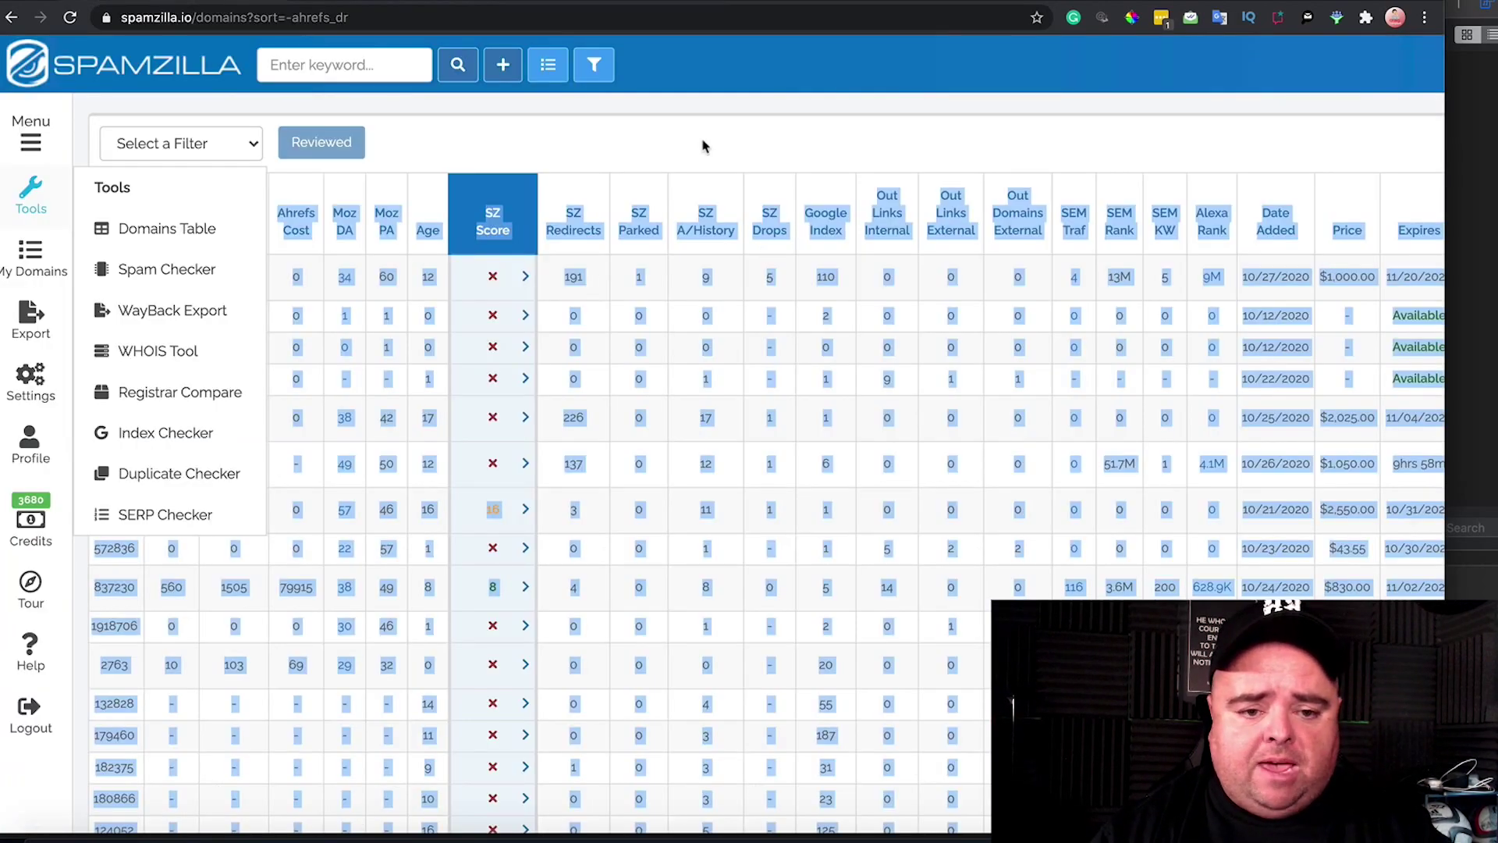
{"action": "triple_click", "coordinate": [626, 141]}
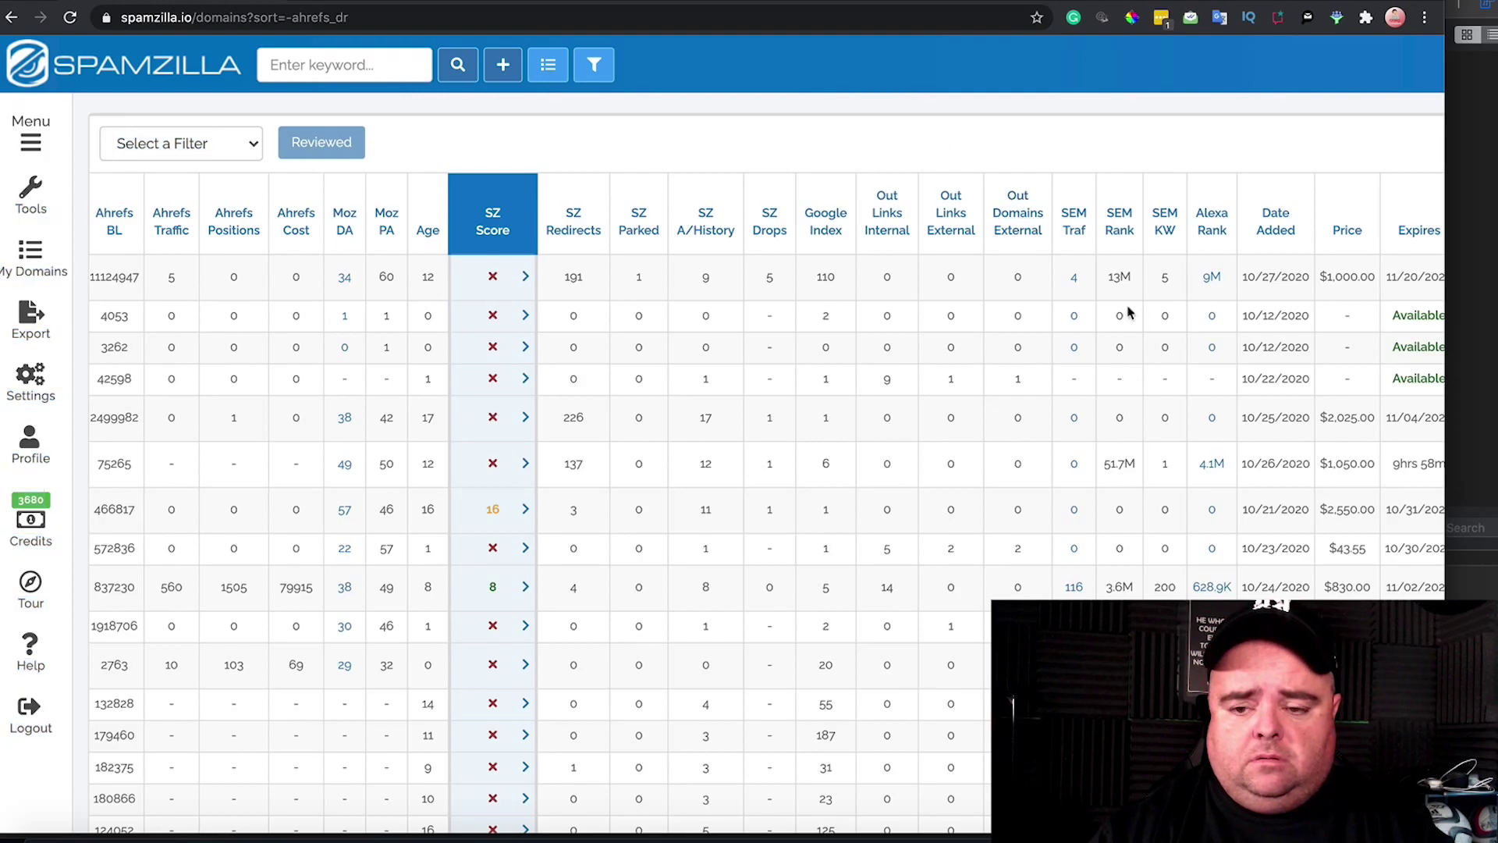
{"action": "double_click", "coordinate": [1074, 315]}
{"action": "left_click_drag", "start_coordinate": [705, 310], "coordinate": [156, 219]}
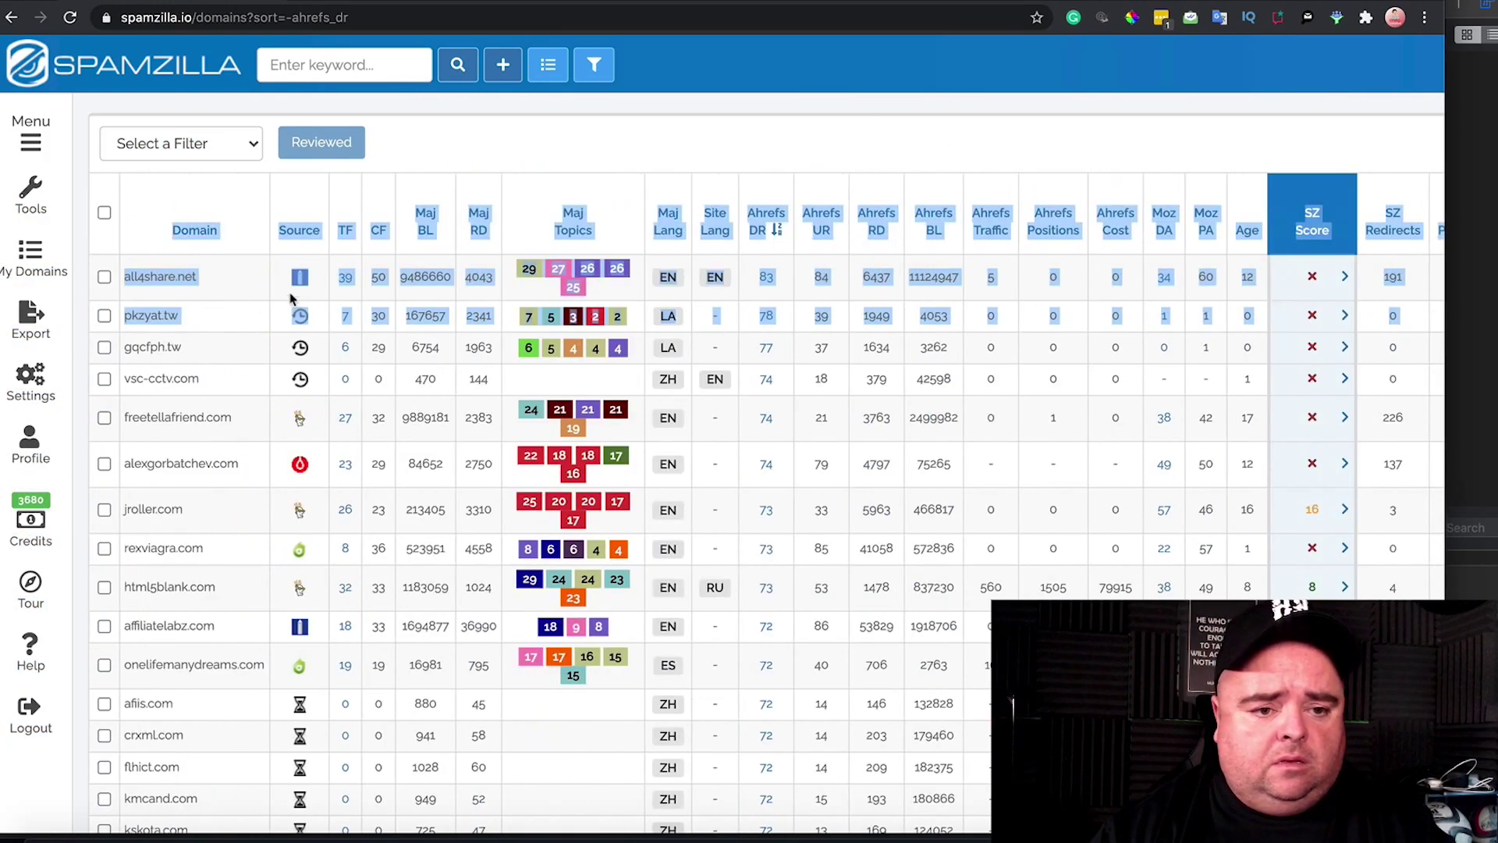
{"action": "left_click_drag", "start_coordinate": [227, 283], "coordinate": [109, 283]}
{"action": "key", "text": "ctrl+c"}
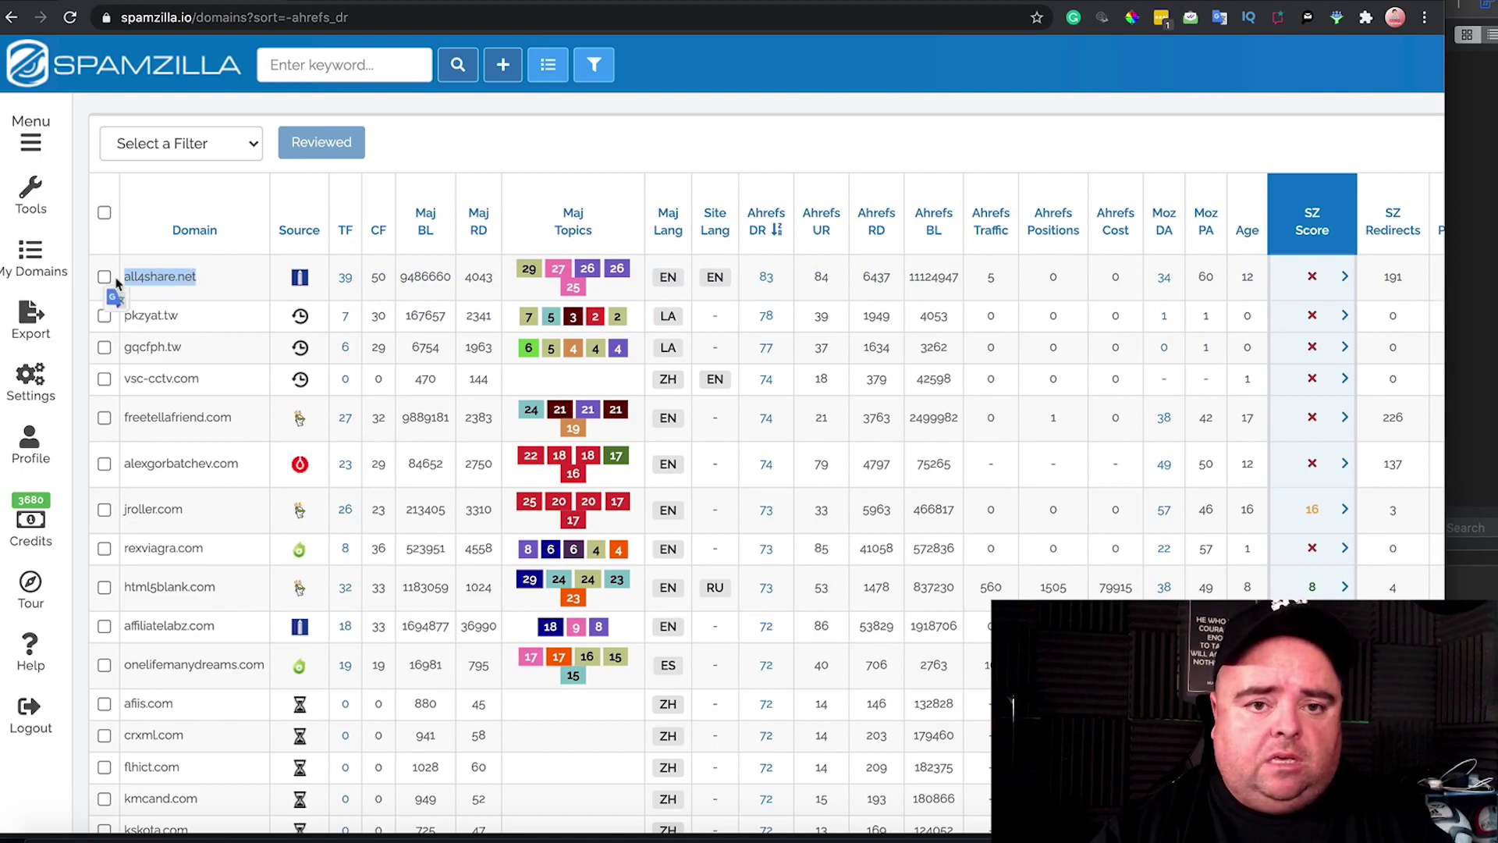
{"action": "key", "text": "ctrl+Tab"}
Step: Search all4share.net in Ahrefs Site Explorer, removing the stray leading tab, to get its overview
{"action": "left_click", "coordinate": [249, 99]}
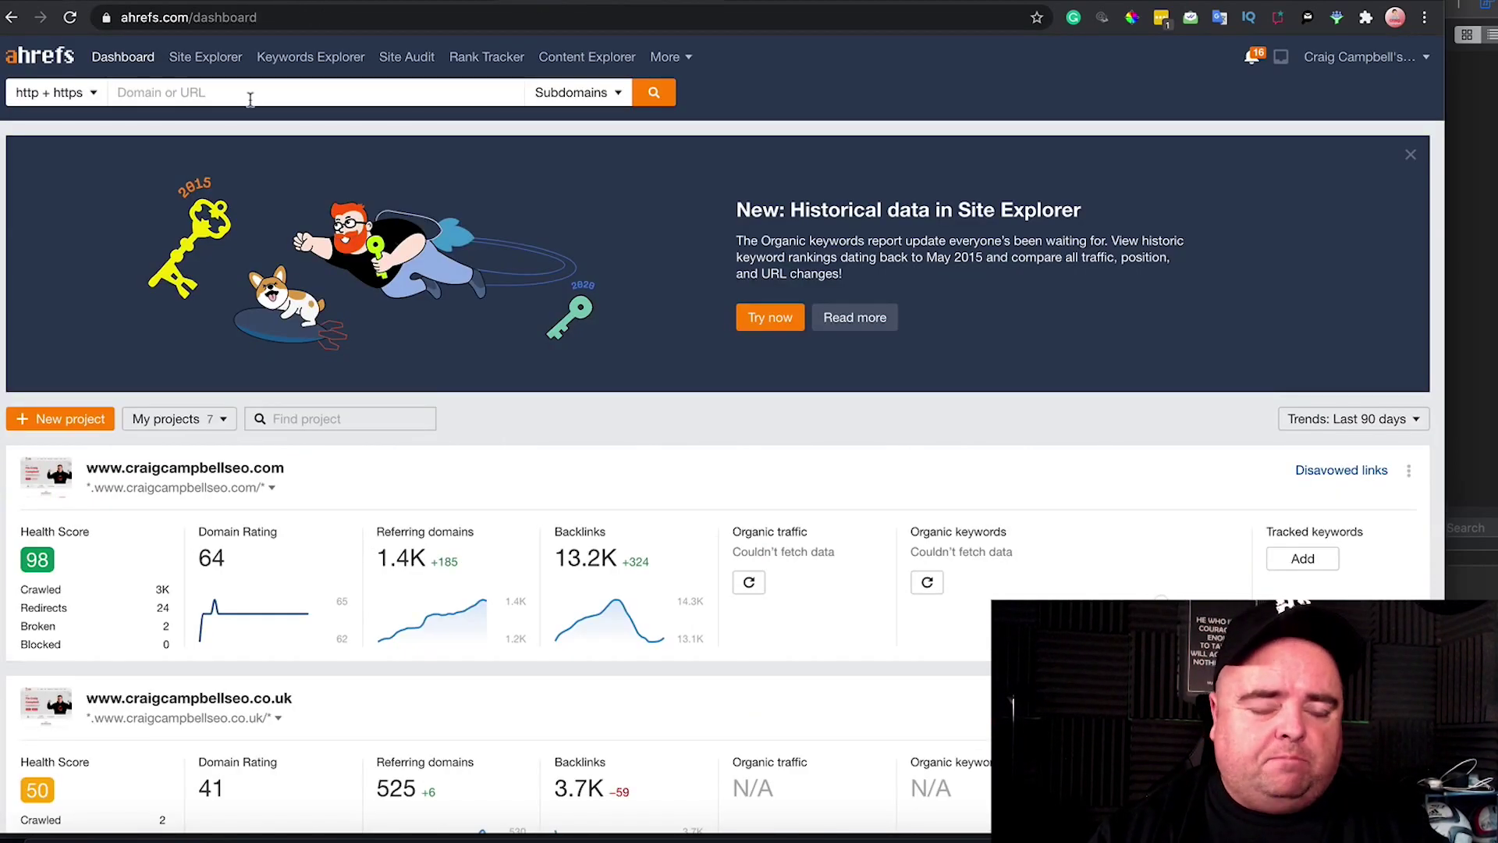
{"action": "key", "text": "ctrl+v"}
{"action": "key", "text": "Return"}
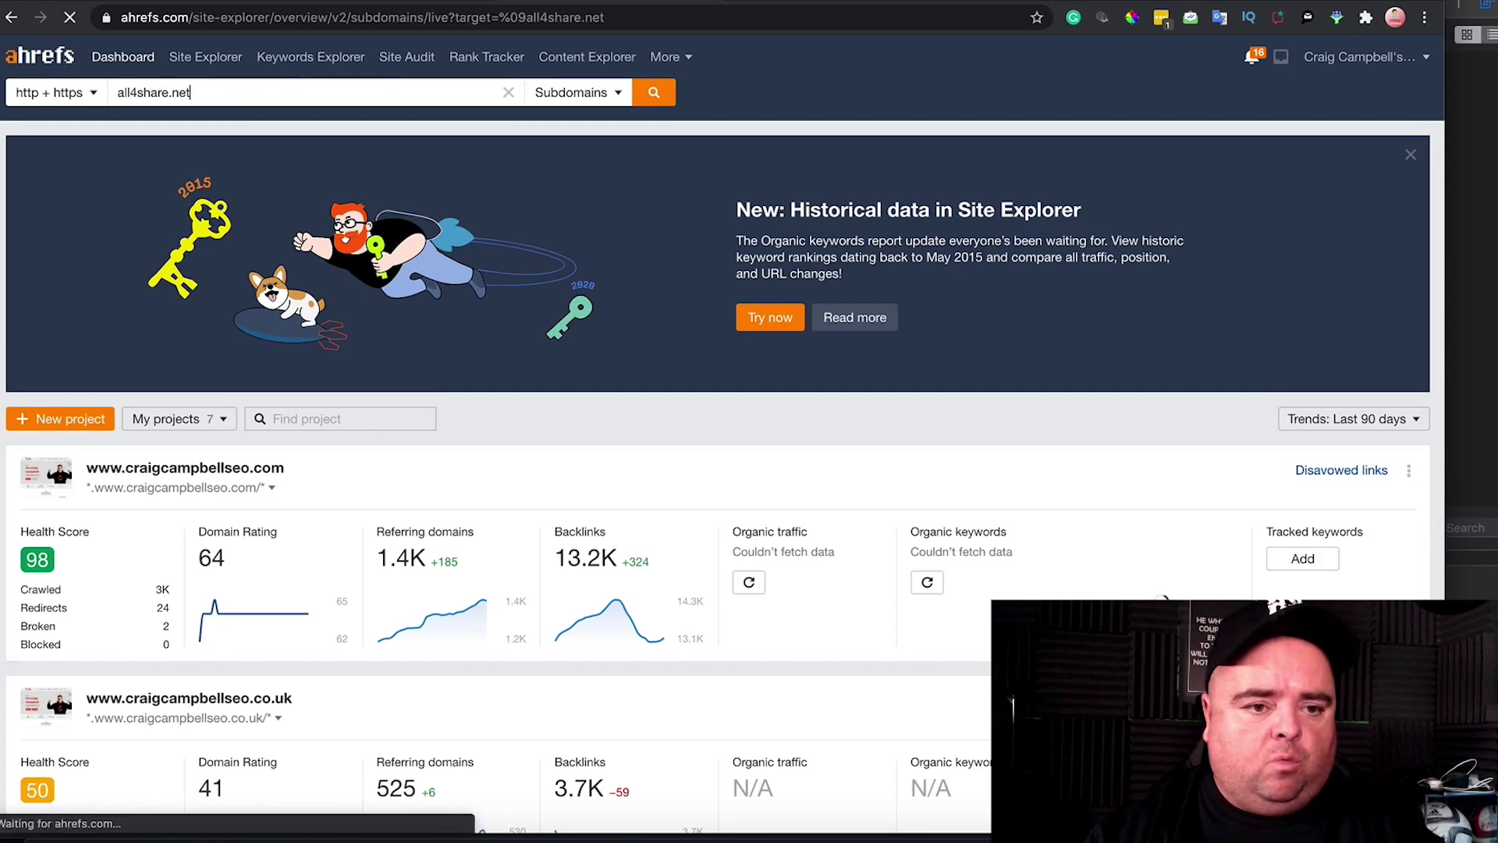
{"action": "left_click", "coordinate": [145, 92]}
{"action": "key", "text": "BackSpace"}
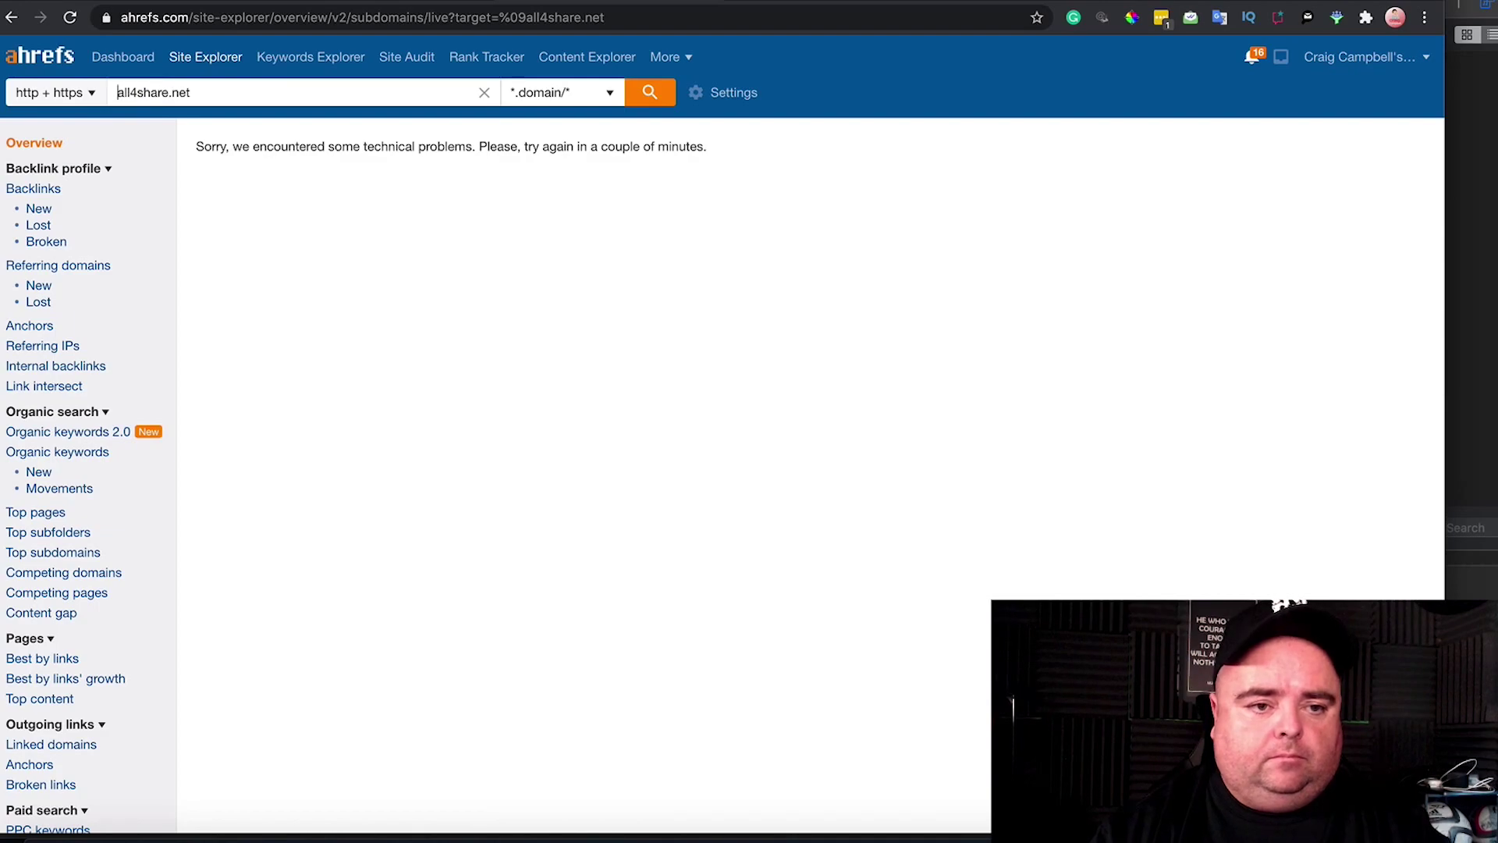
{"action": "key", "text": "Return"}
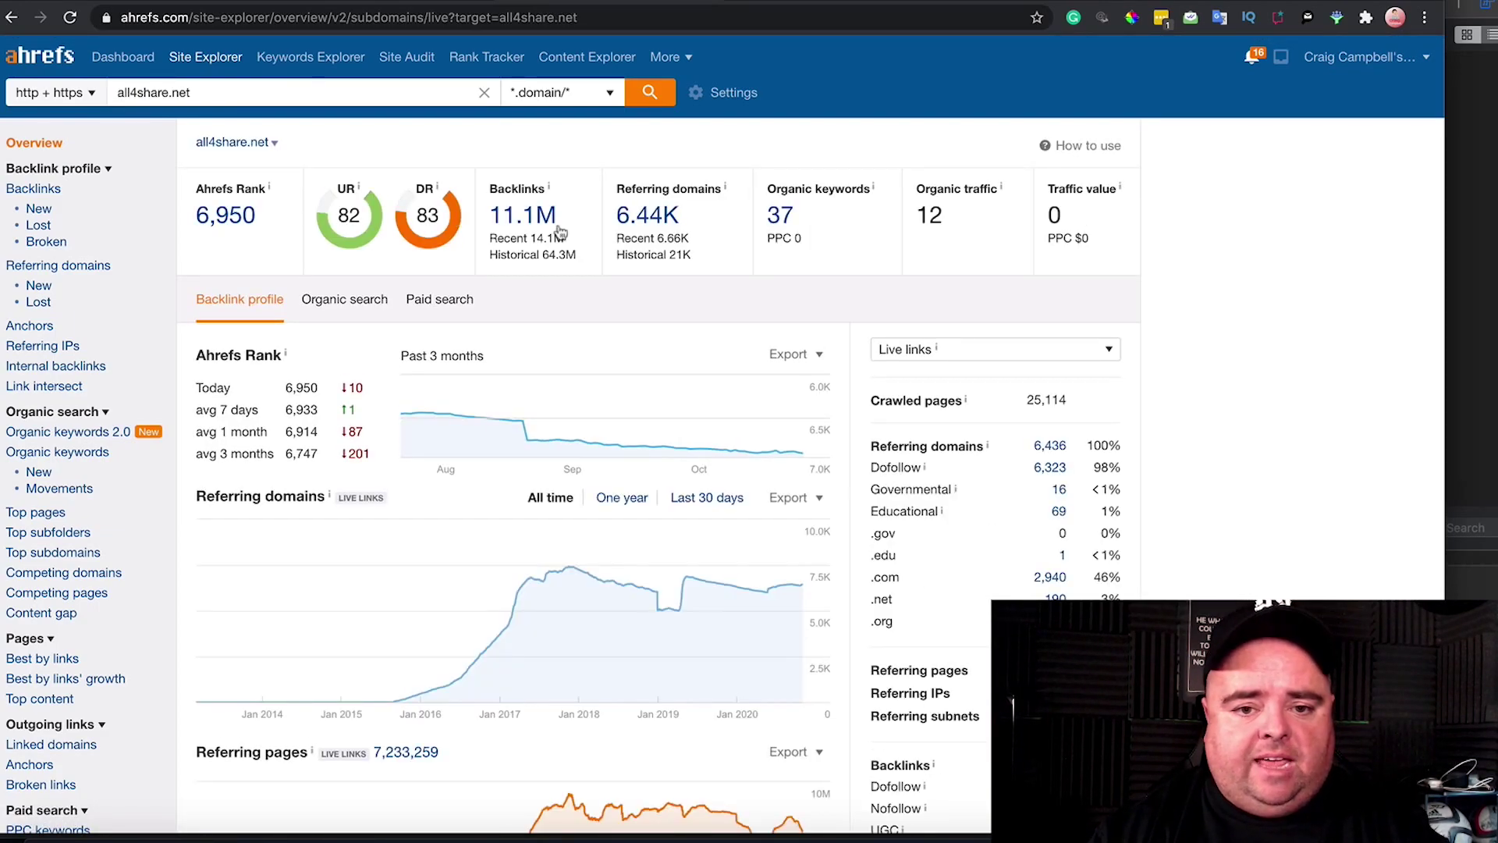
Step: Open all4share.net's 6,436 referring domains and sort them by DR descending, led by secureserver.net
{"action": "left_click", "coordinate": [638, 217]}
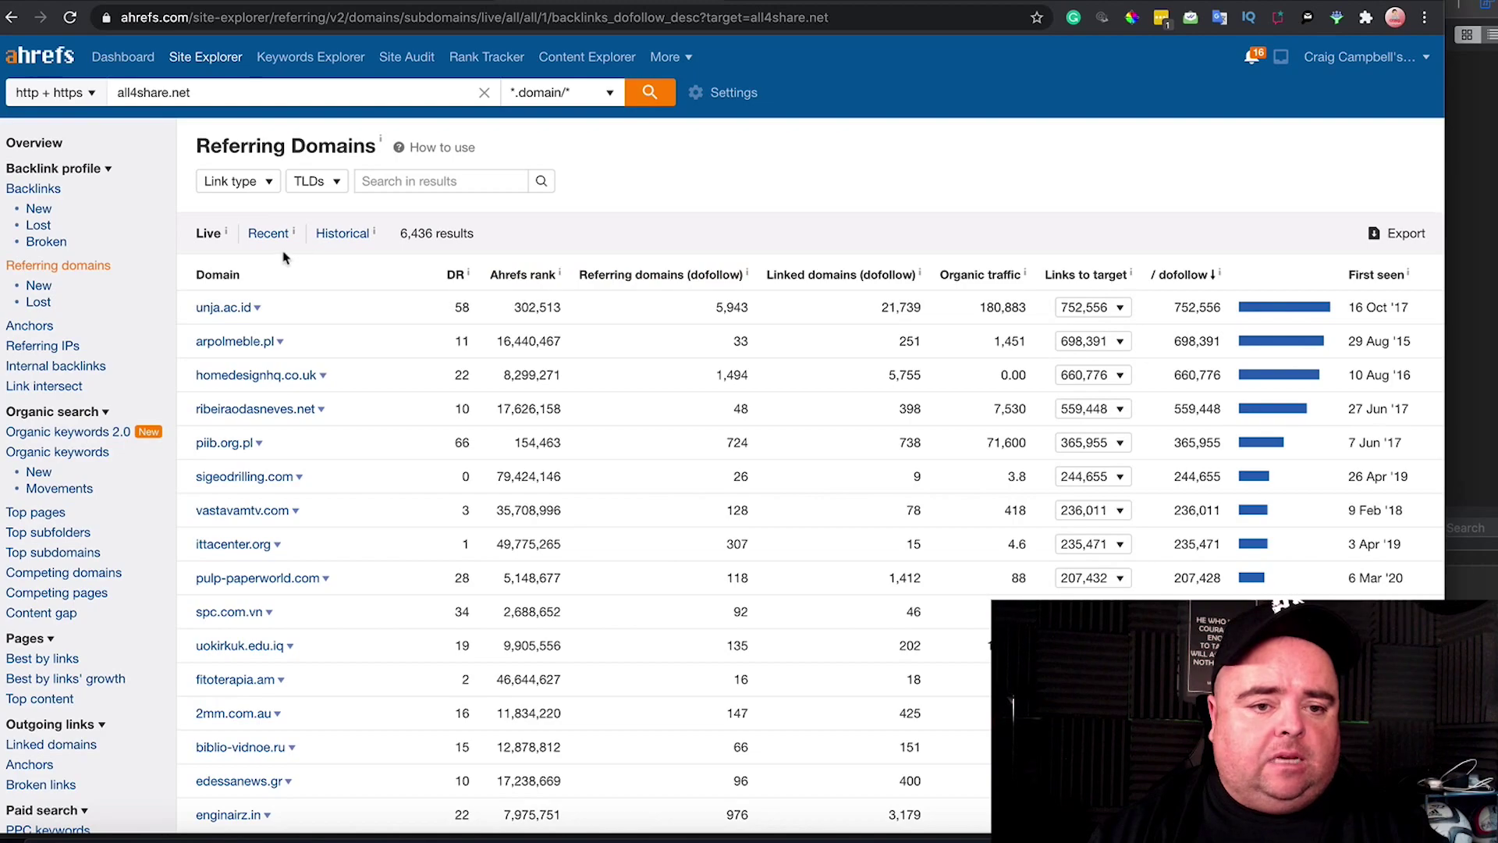
{"action": "left_click", "coordinate": [456, 278]}
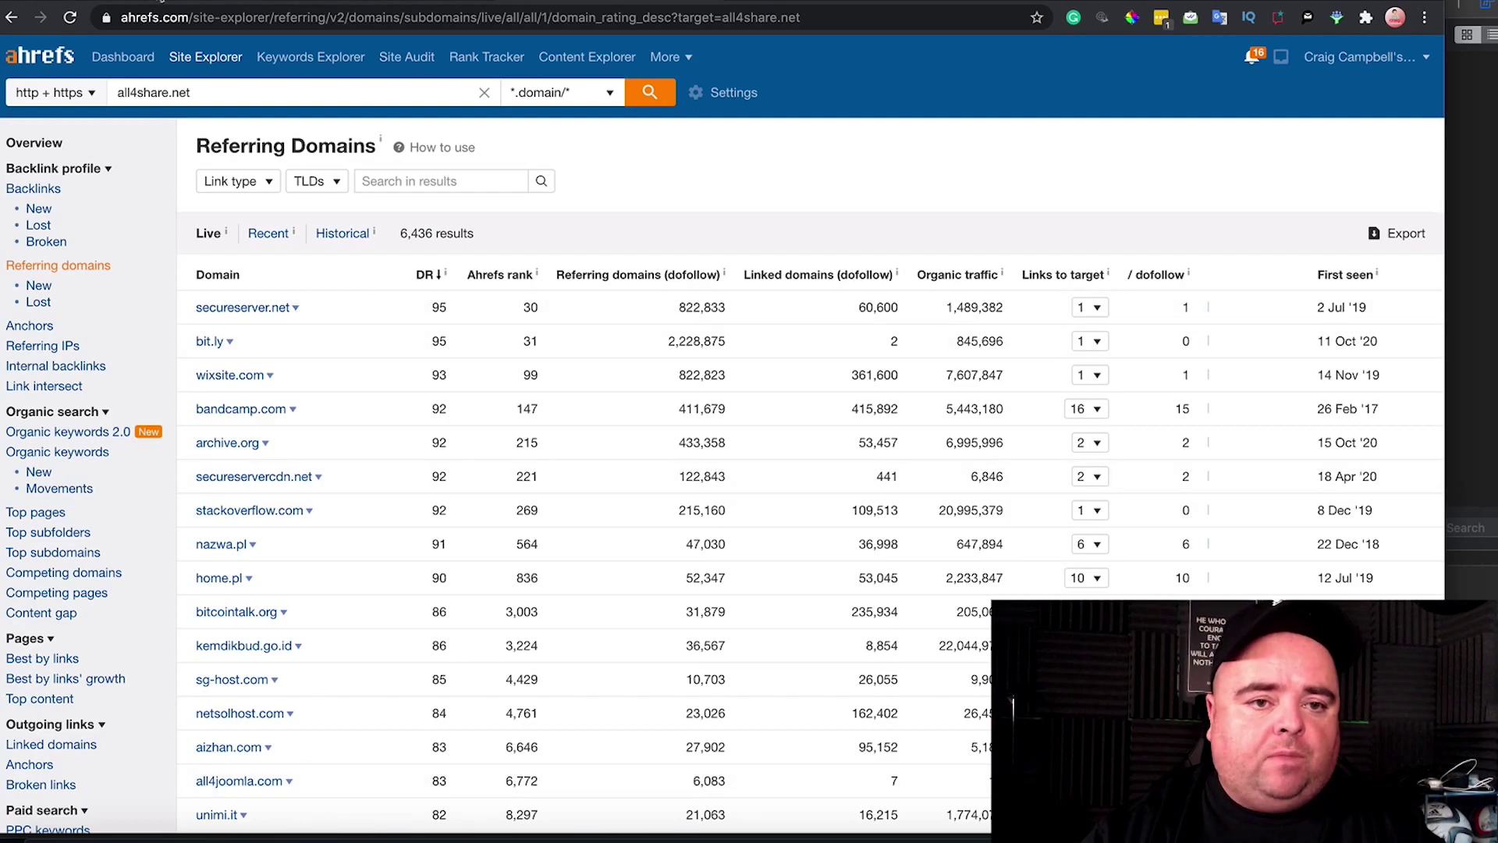
Step: Back in ODYS.global, add Marketing to the category filter alongside Sports
{"action": "left_click", "coordinate": [156, 2]}
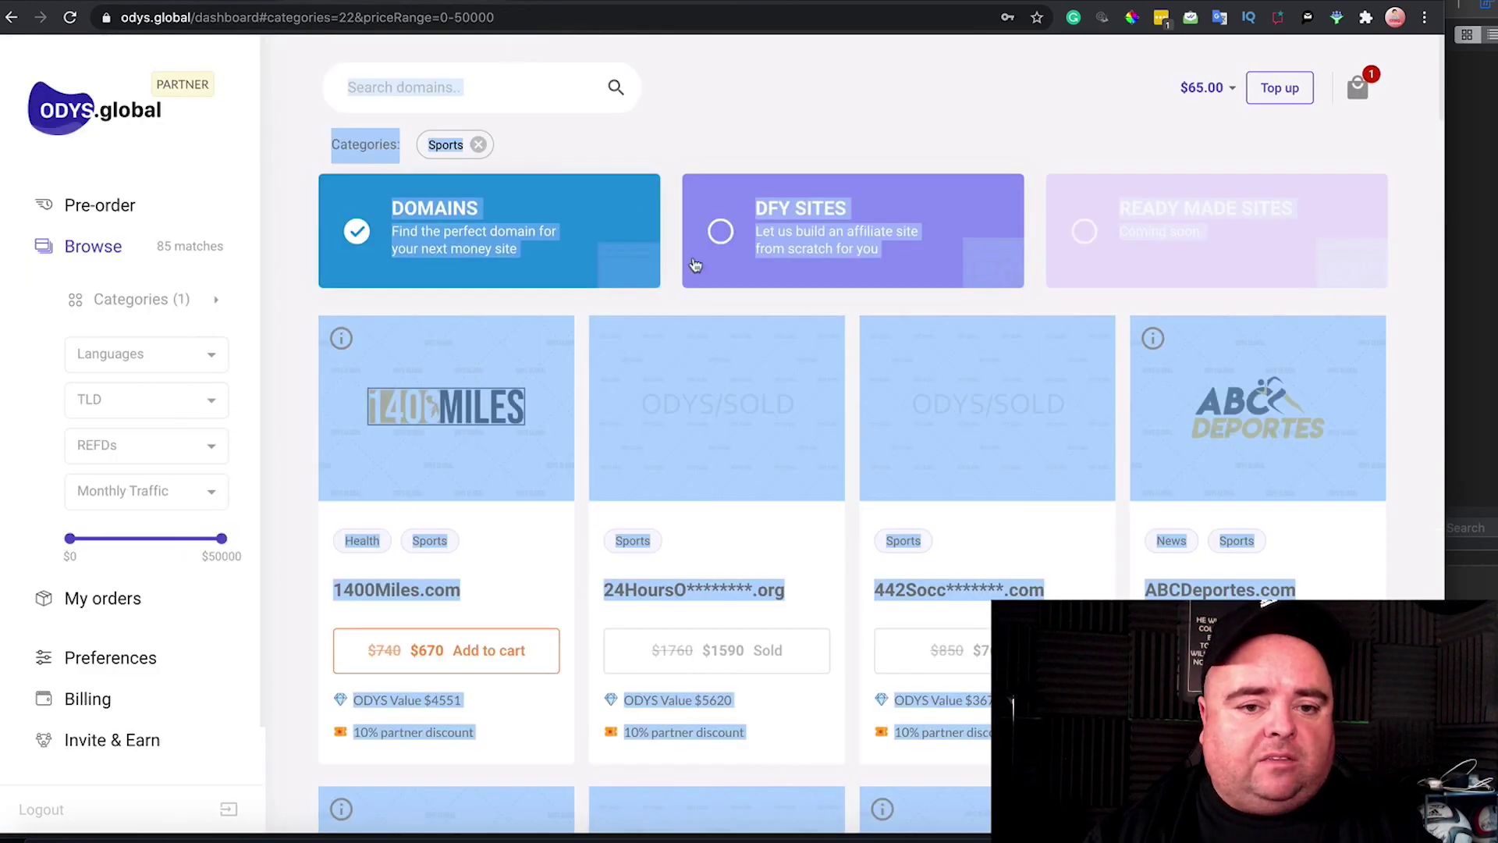
{"action": "left_click", "coordinate": [874, 115]}
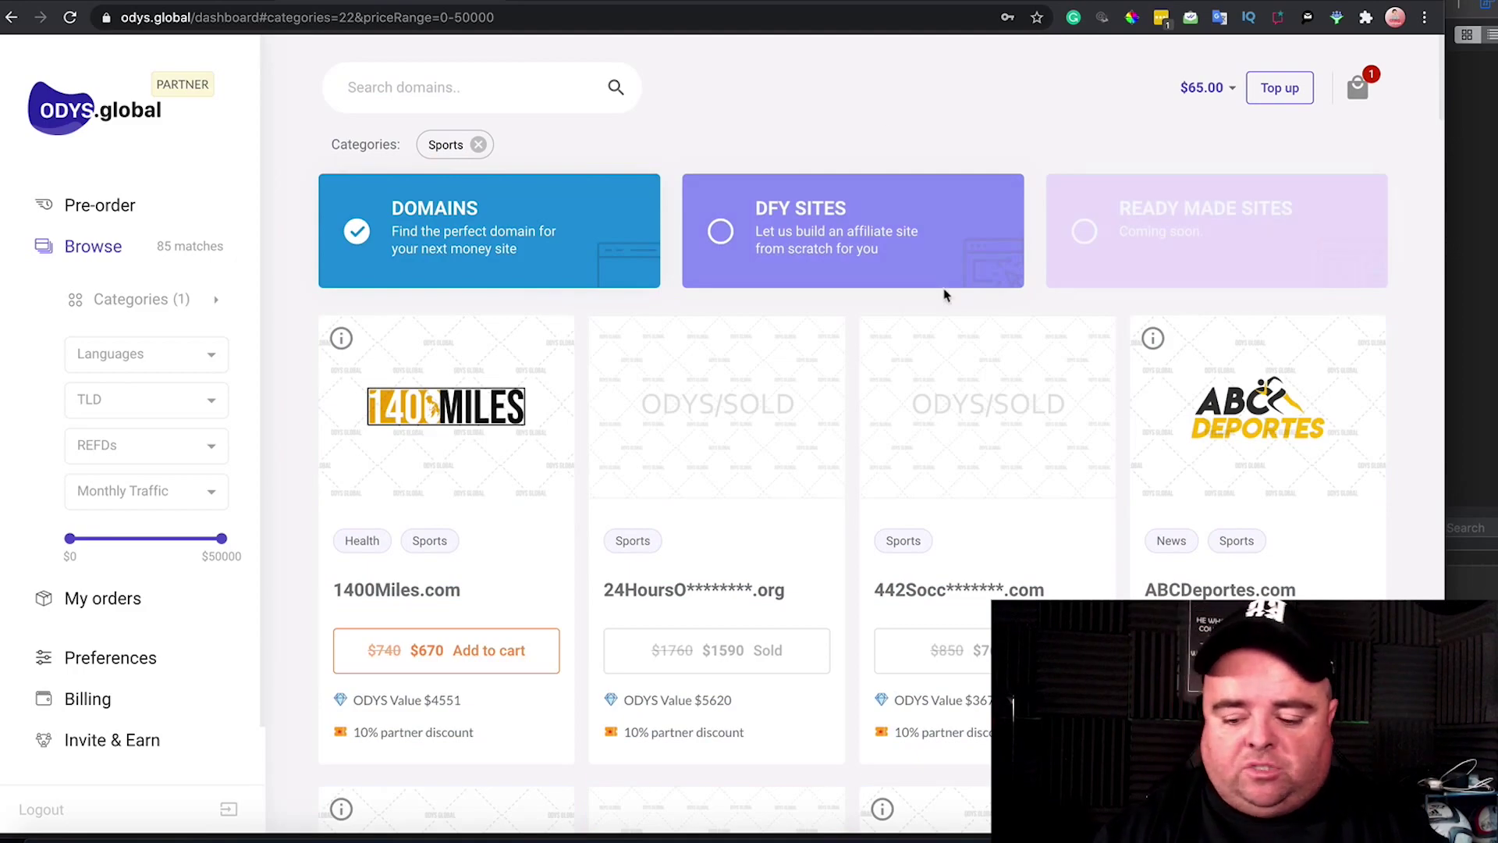
{"action": "scroll", "coordinate": [944, 295], "scroll_direction": "down", "scroll_amount": 6}
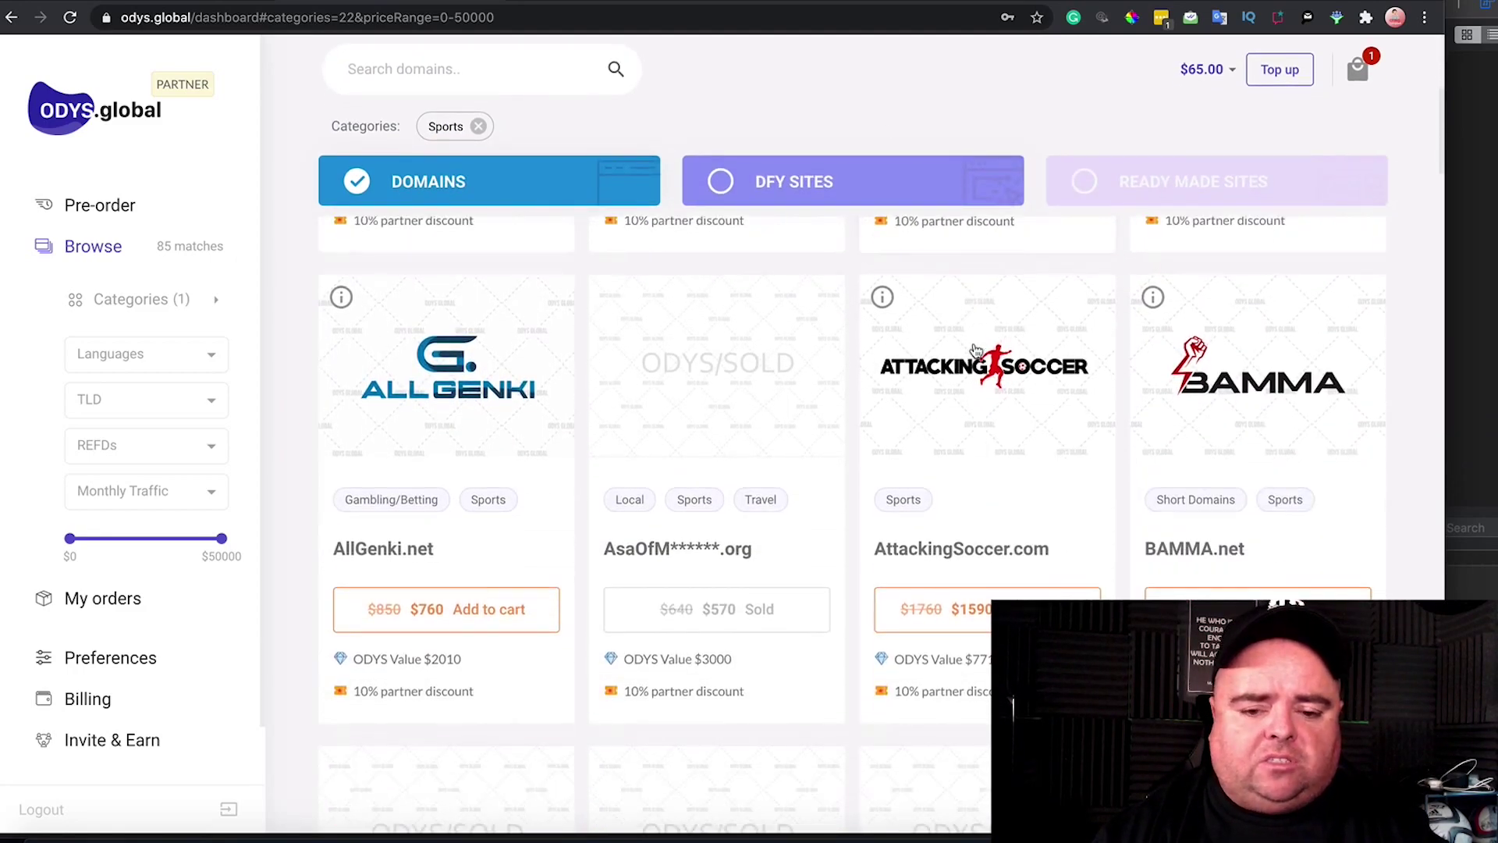
{"action": "scroll", "coordinate": [975, 349], "scroll_direction": "down", "scroll_amount": 6}
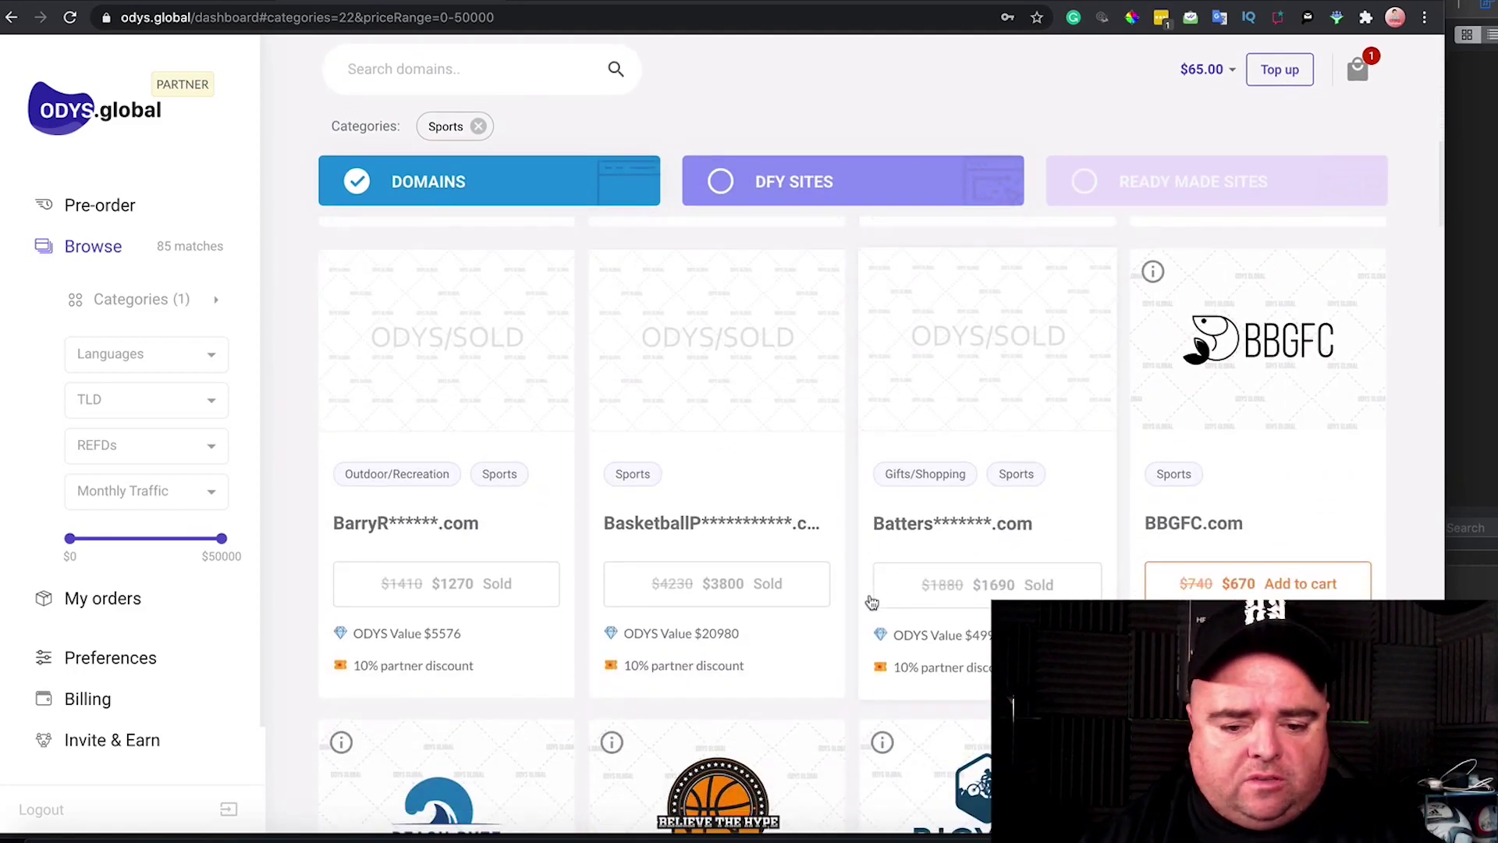
{"action": "scroll", "coordinate": [871, 603], "scroll_direction": "down", "scroll_amount": 9}
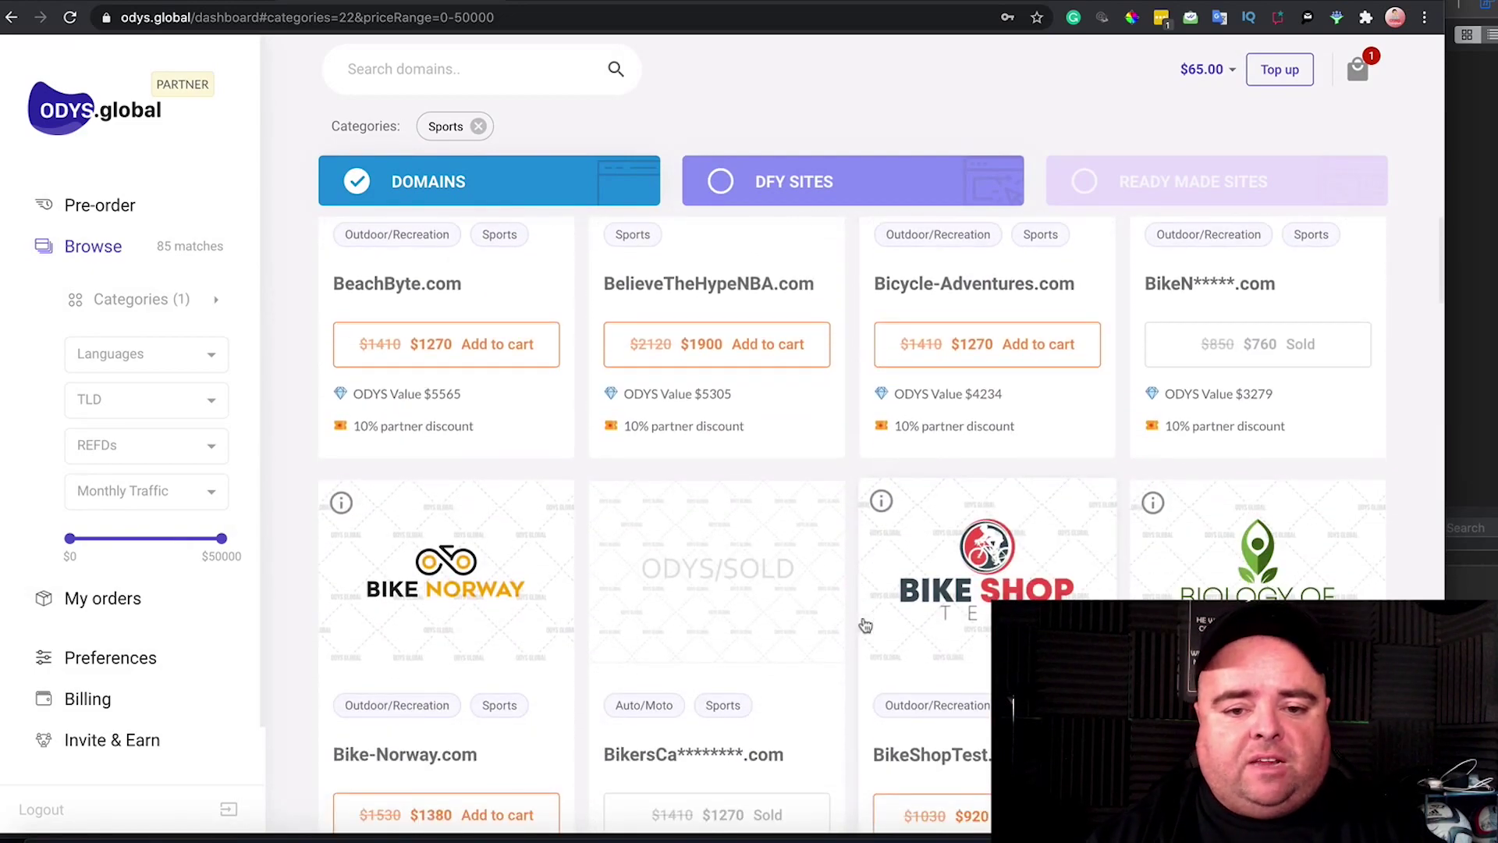
{"action": "left_click", "coordinate": [148, 303]}
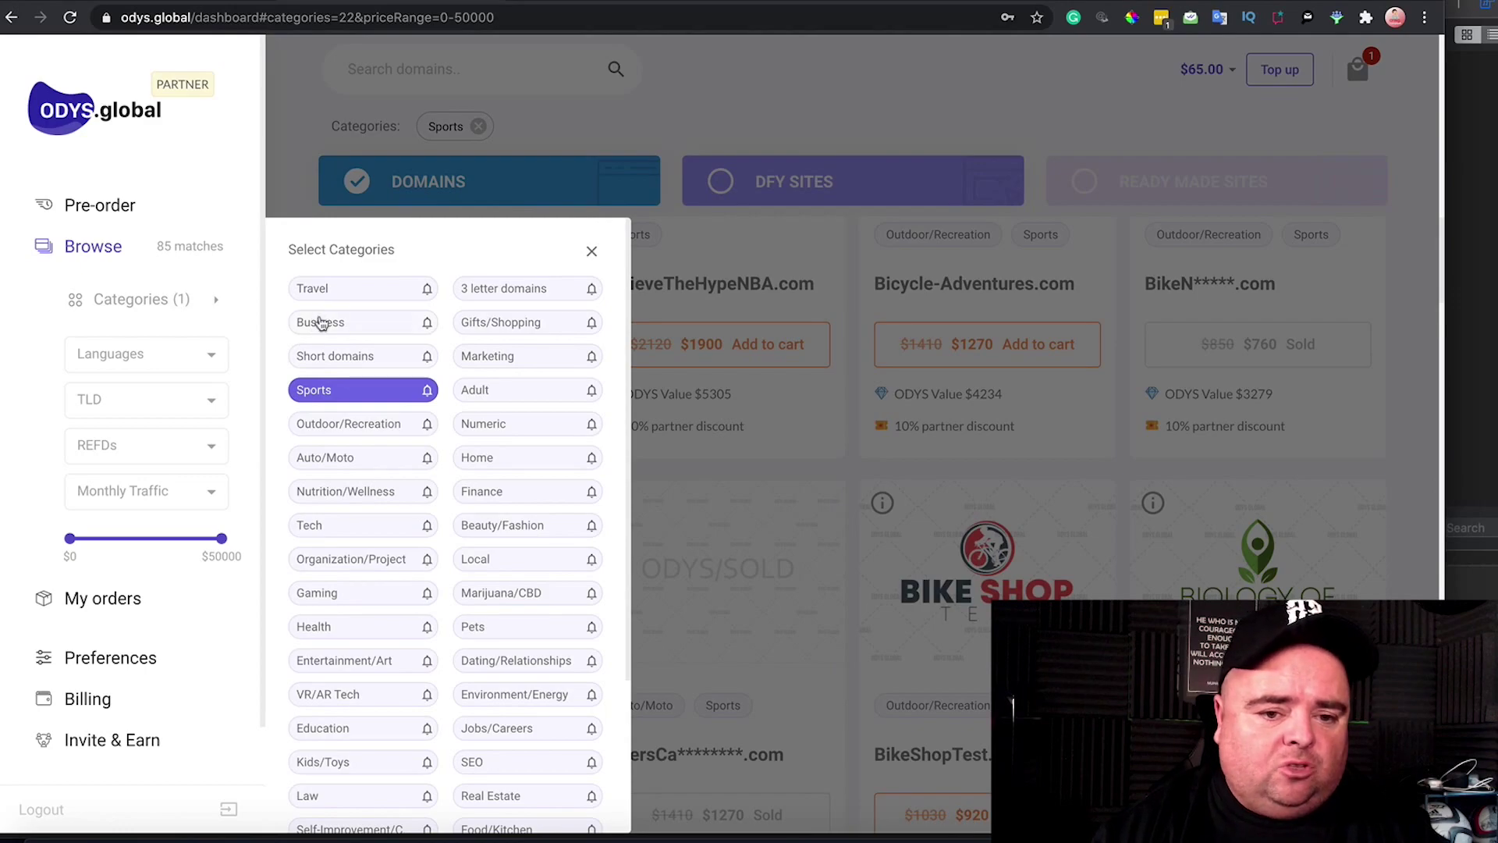
{"action": "left_click", "coordinate": [490, 363]}
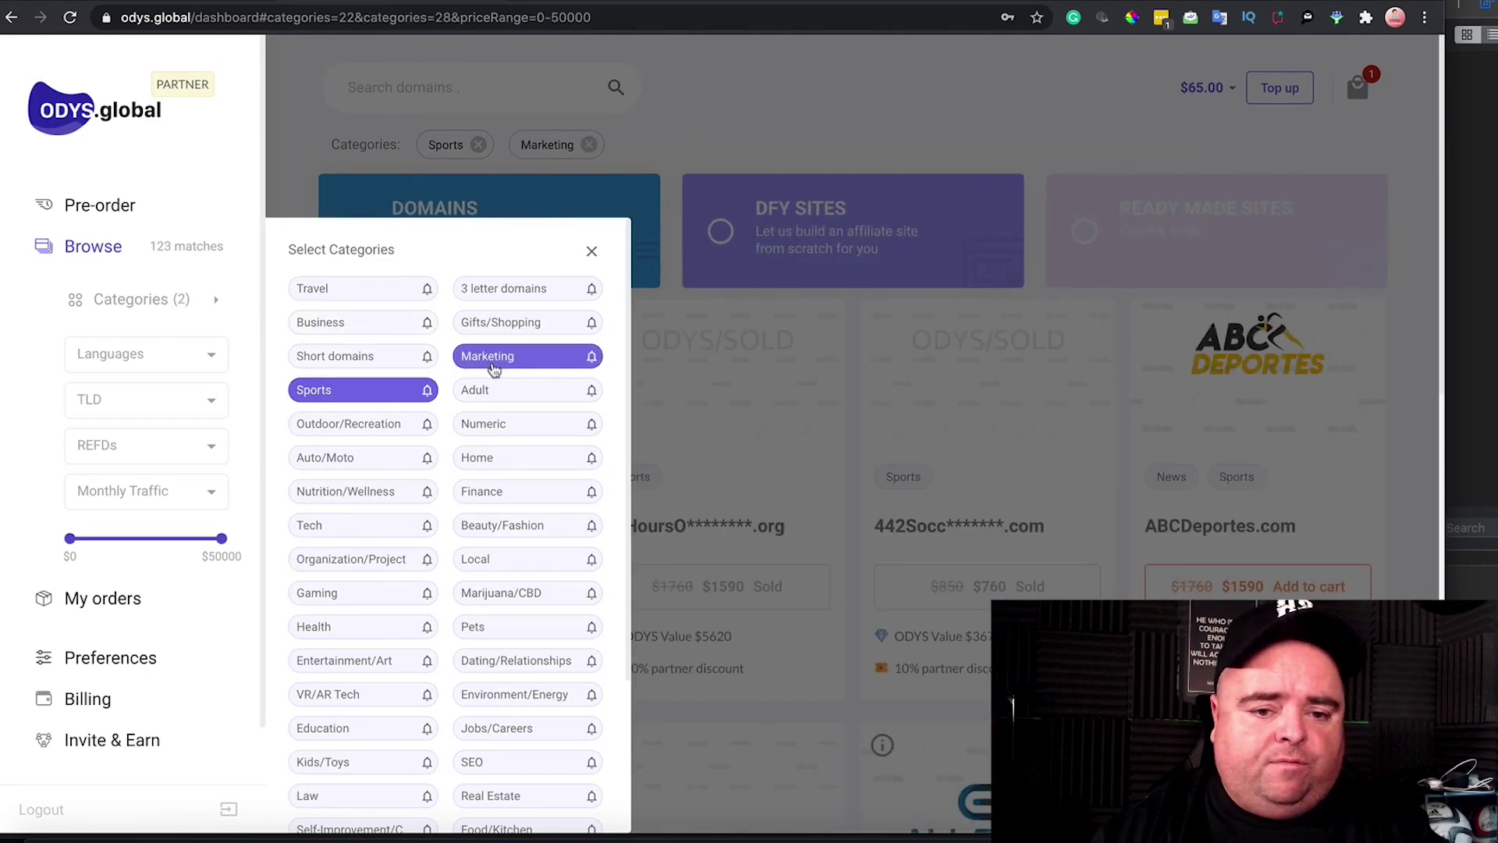
{"action": "left_click", "coordinate": [775, 381]}
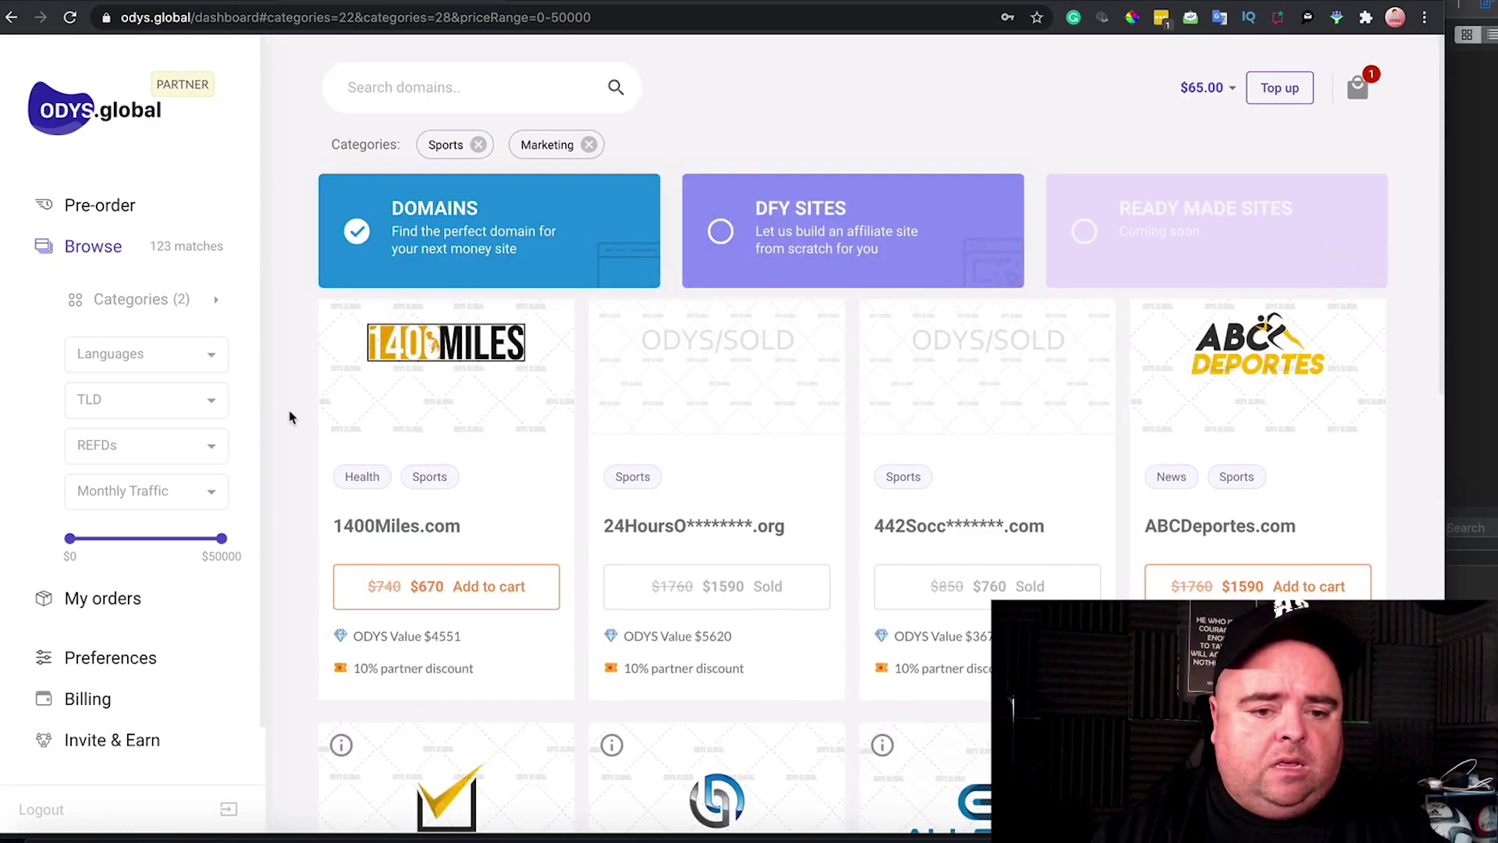
Step: Drop the Sports filter, leaving 38 Marketing domains such as Adproval.com at $1900
{"action": "left_click", "coordinate": [142, 299]}
{"action": "left_click", "coordinate": [218, 299]}
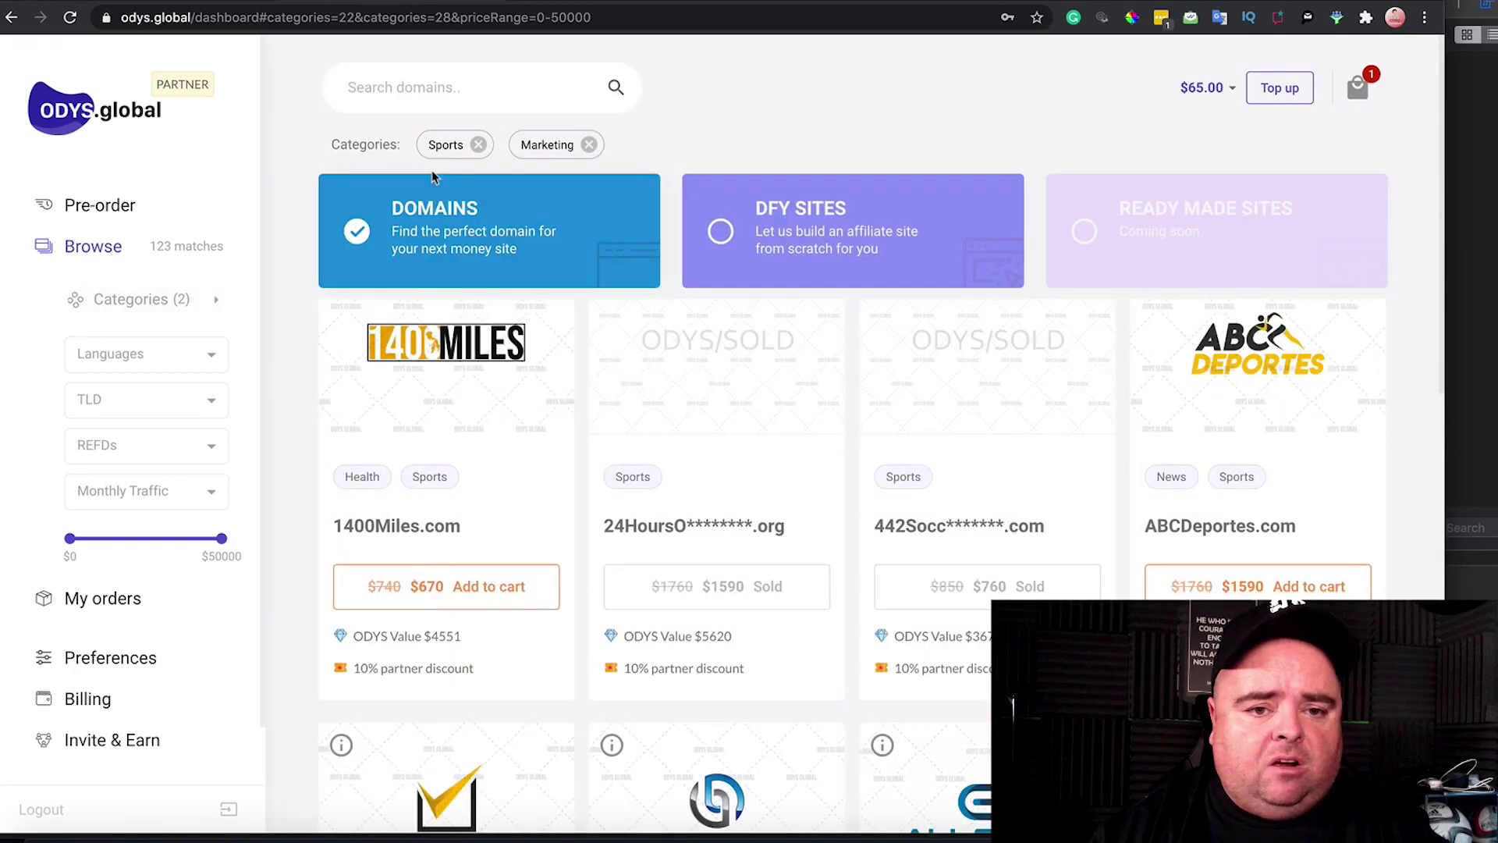
{"action": "left_click", "coordinate": [478, 145]}
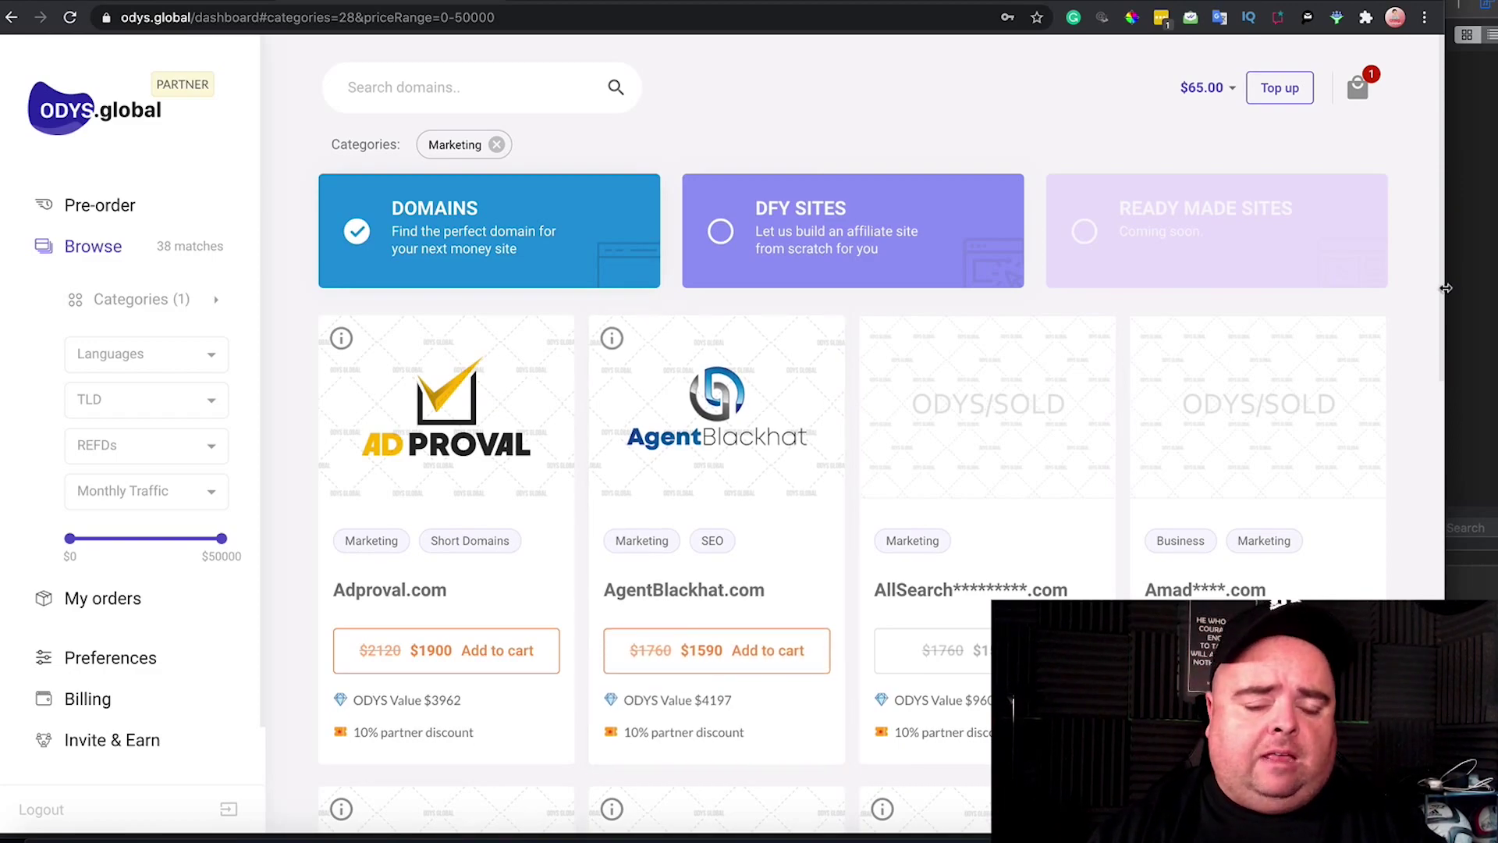
{"action": "scroll", "coordinate": [1446, 288], "scroll_direction": "down", "scroll_amount": 2}
{"action": "scroll", "coordinate": [1445, 288], "scroll_direction": "down", "scroll_amount": 4}
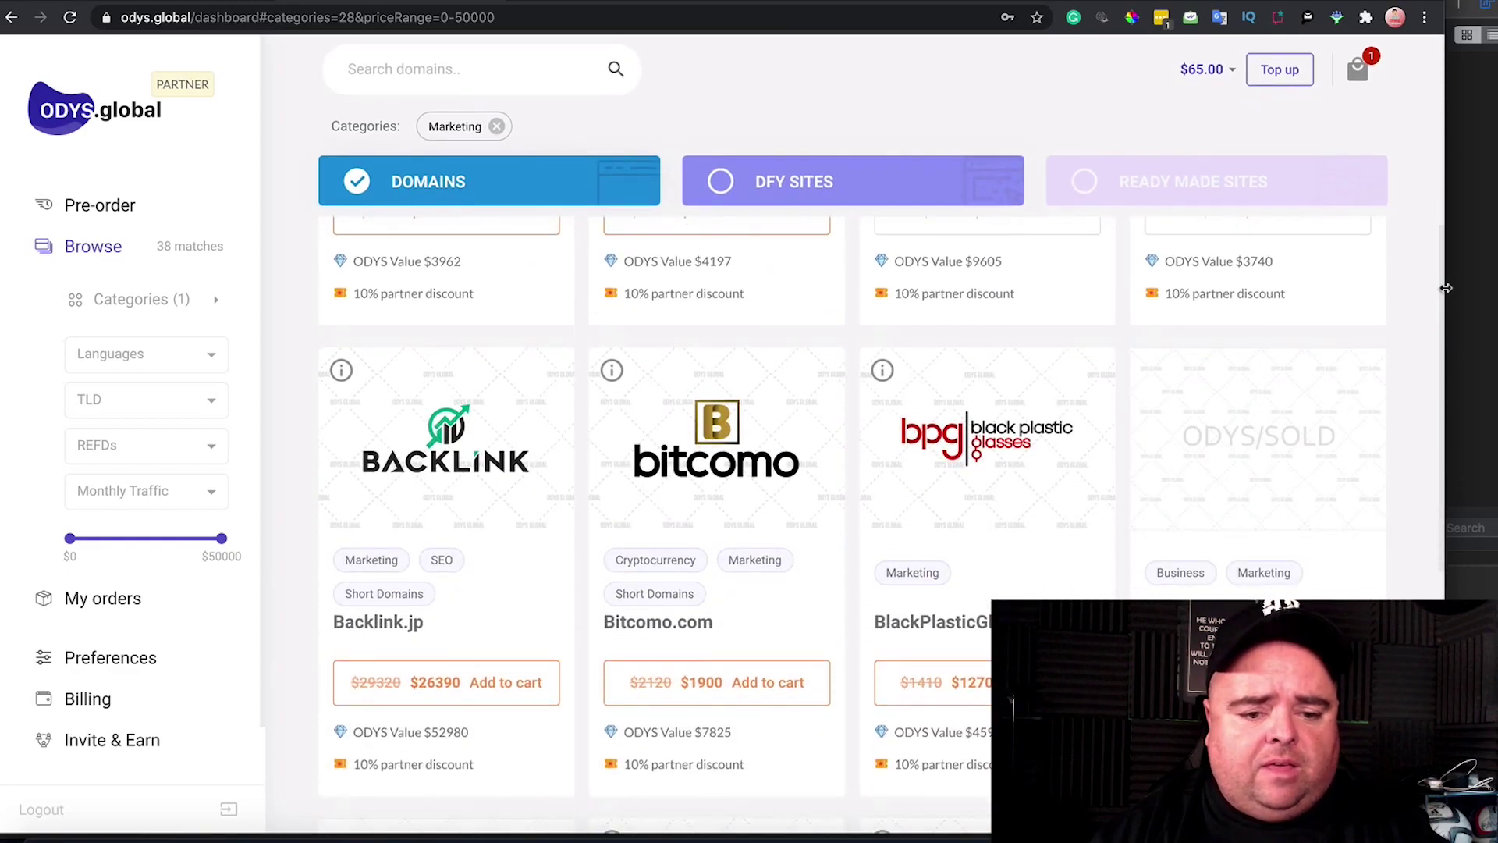